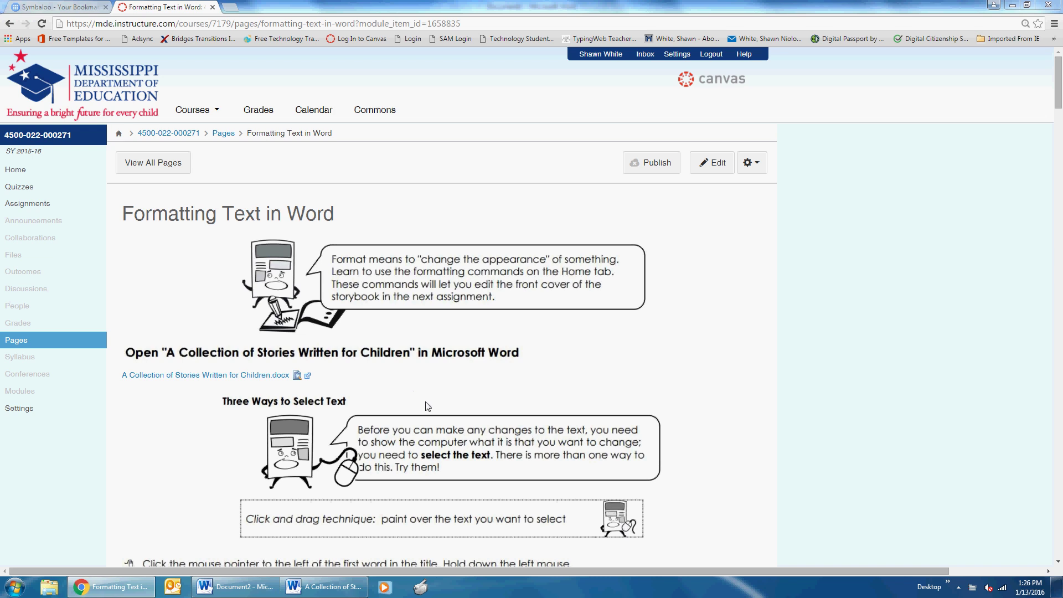
Step: Switch to the "A Collection of Stories Written for Children" document in Word, select its whole title and deselect it
drag(1060, 95, 1059, 123)
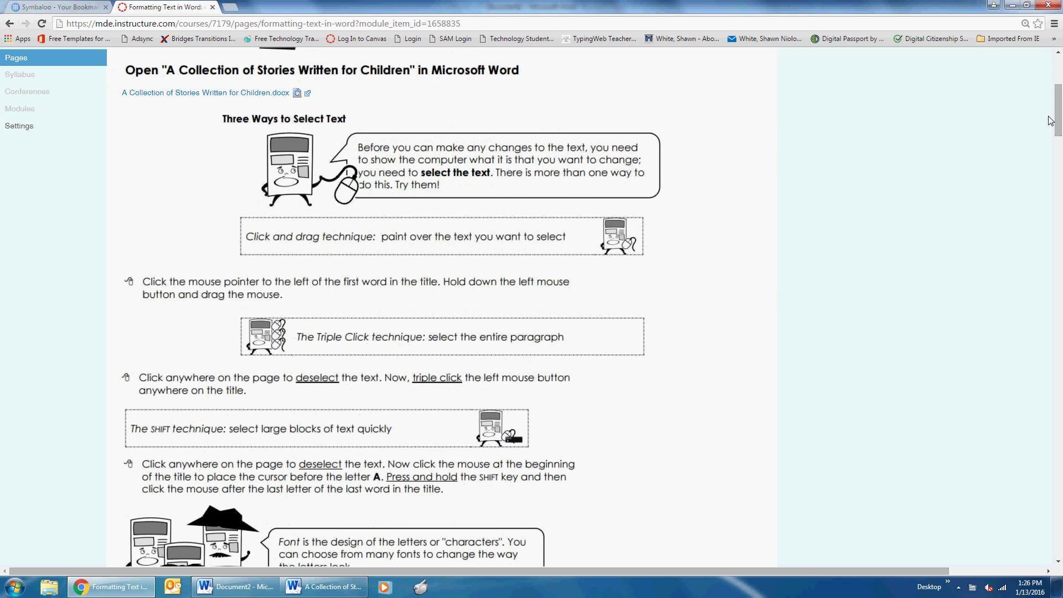
click(348, 588)
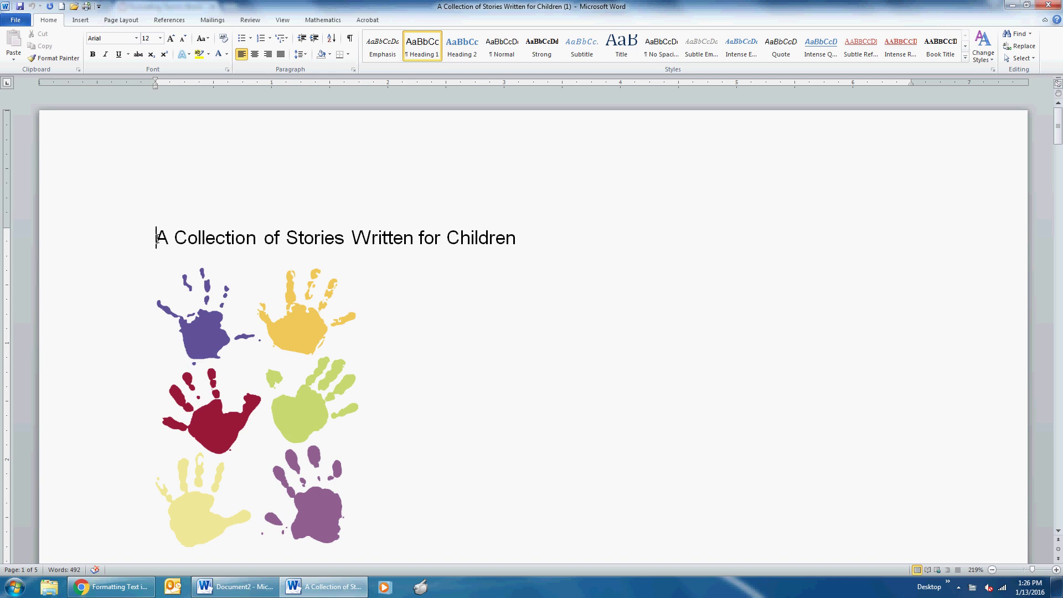
drag(156, 238, 523, 244)
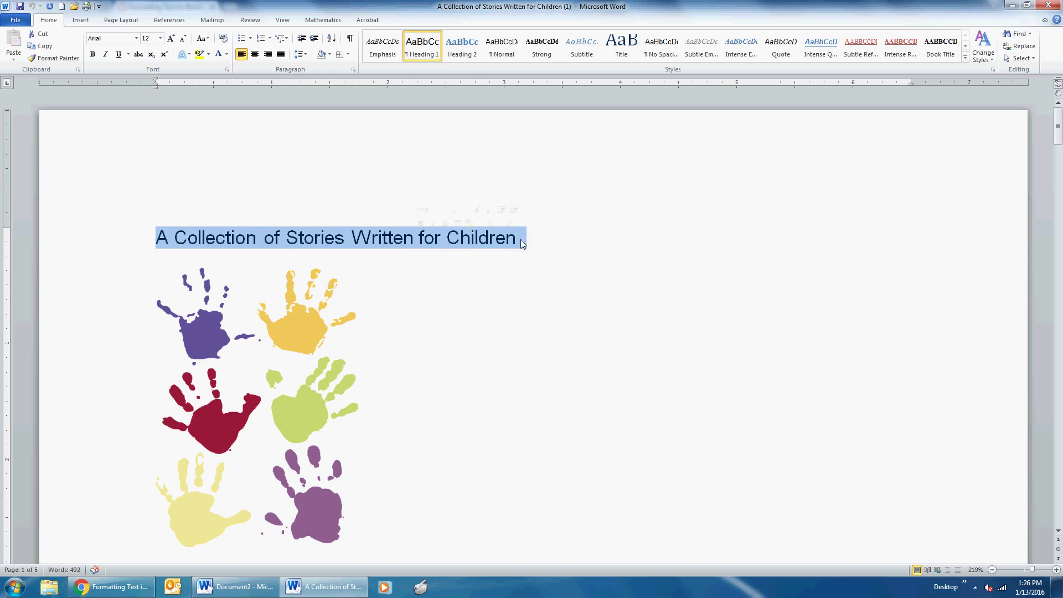
click(394, 275)
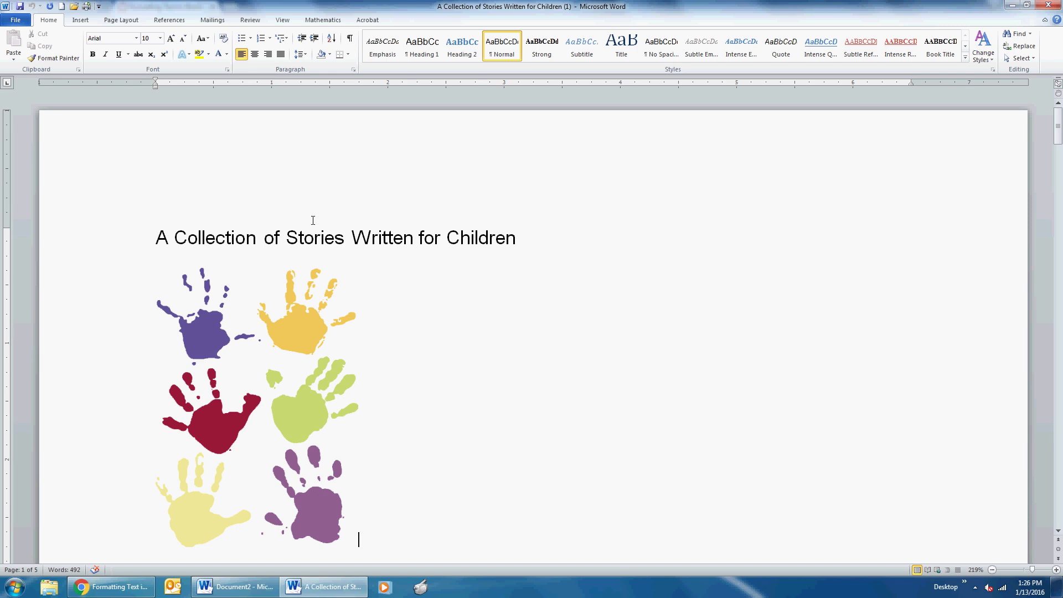
Step: Select the title as a whole paragraph, clear the selection, and reselect the title from its first to its last letter
triple_click(290, 237)
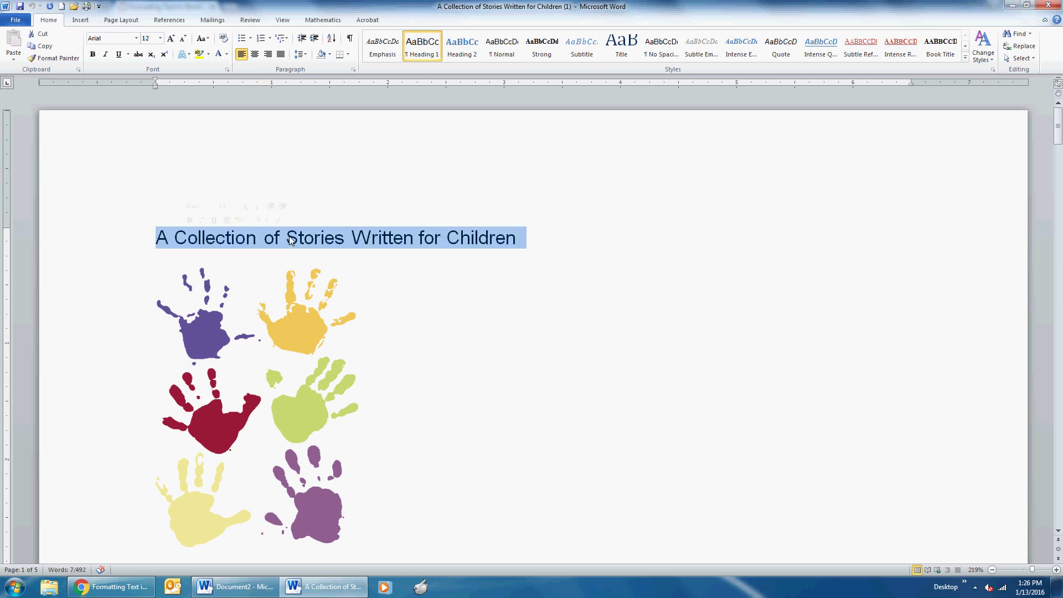
click(769, 231)
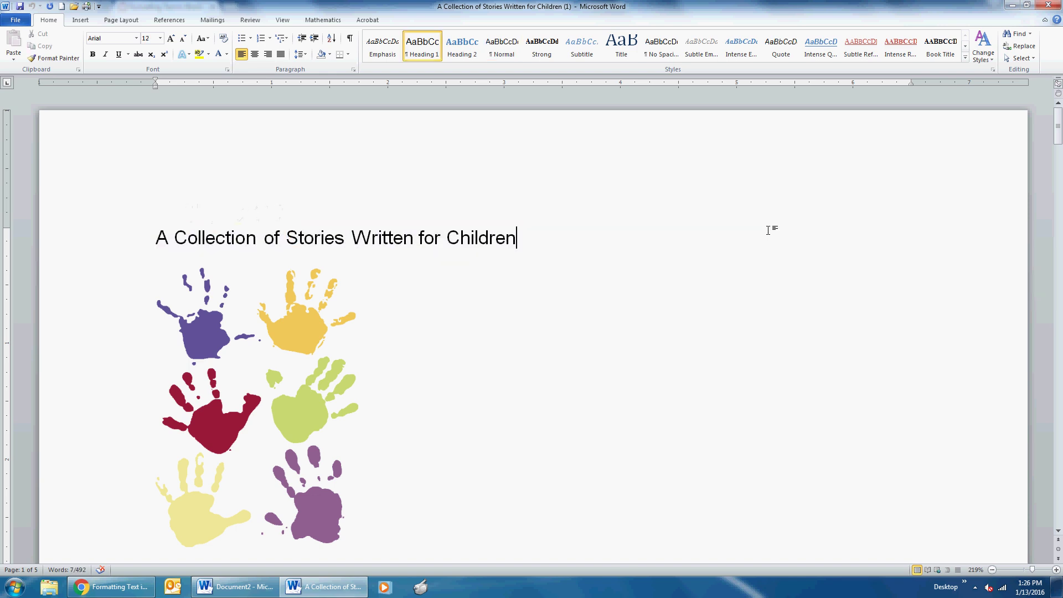
click(157, 234)
shift+click(521, 237)
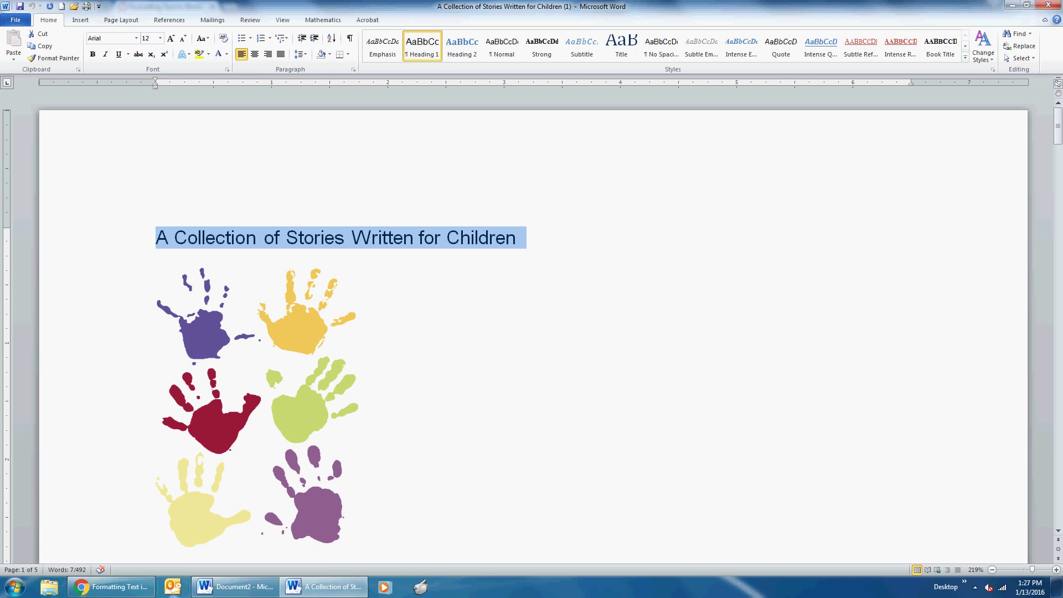
Step: Switch to the course page in Chrome and read its instructions on changing the title's font and font size
click(149, 589)
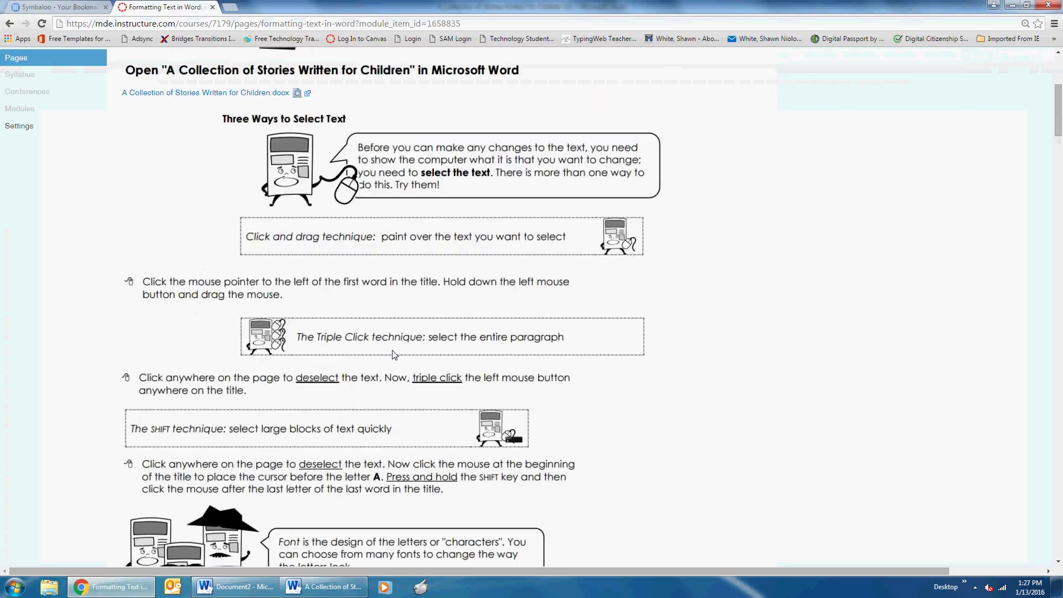
scroll(402, 357, down, 3)
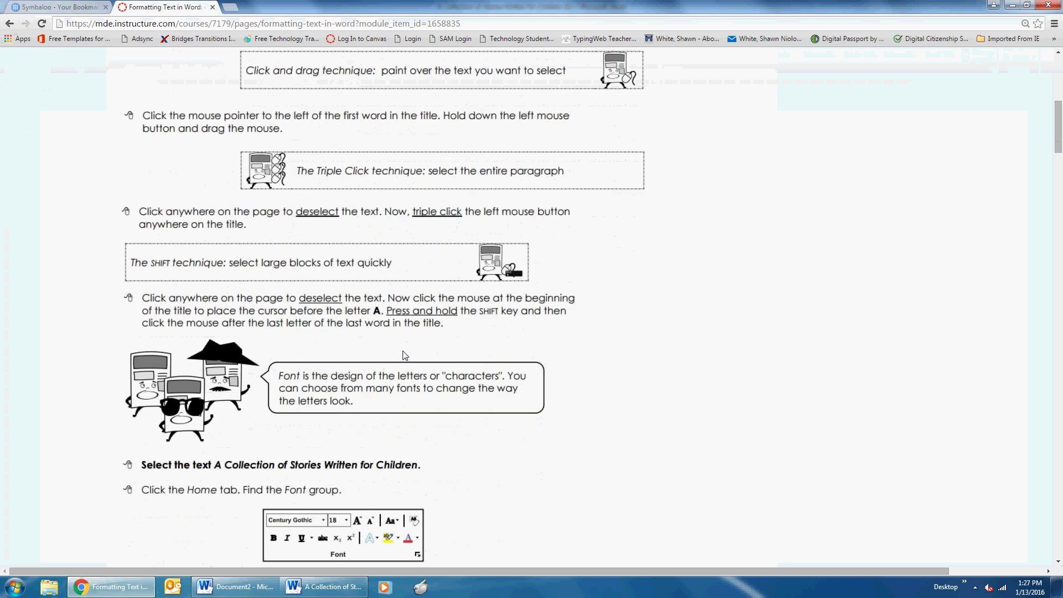
scroll(406, 410, down, 2)
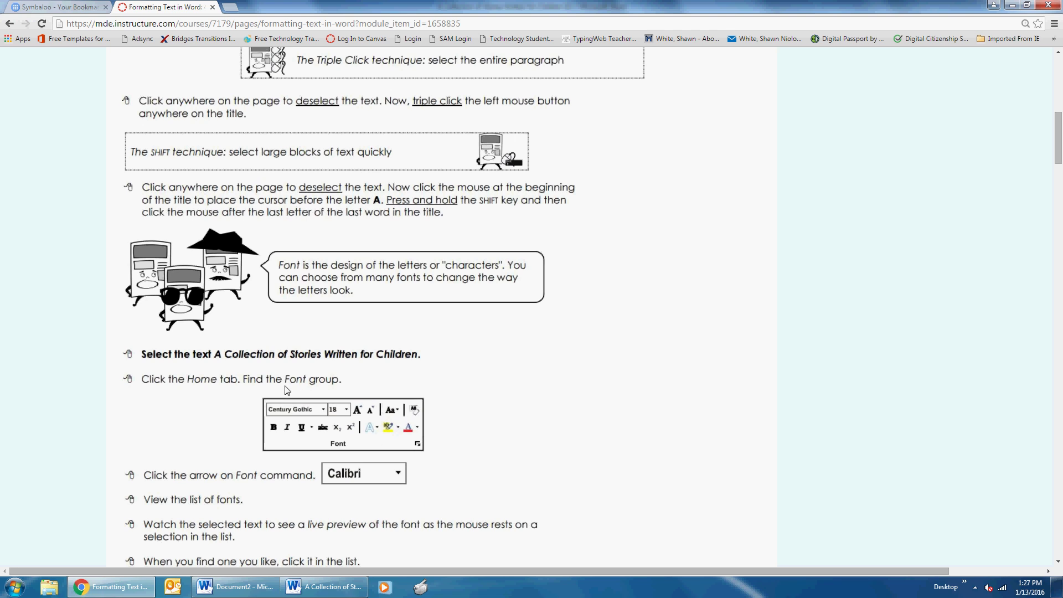
scroll(288, 390, down, 6)
scroll(288, 400, up, 1)
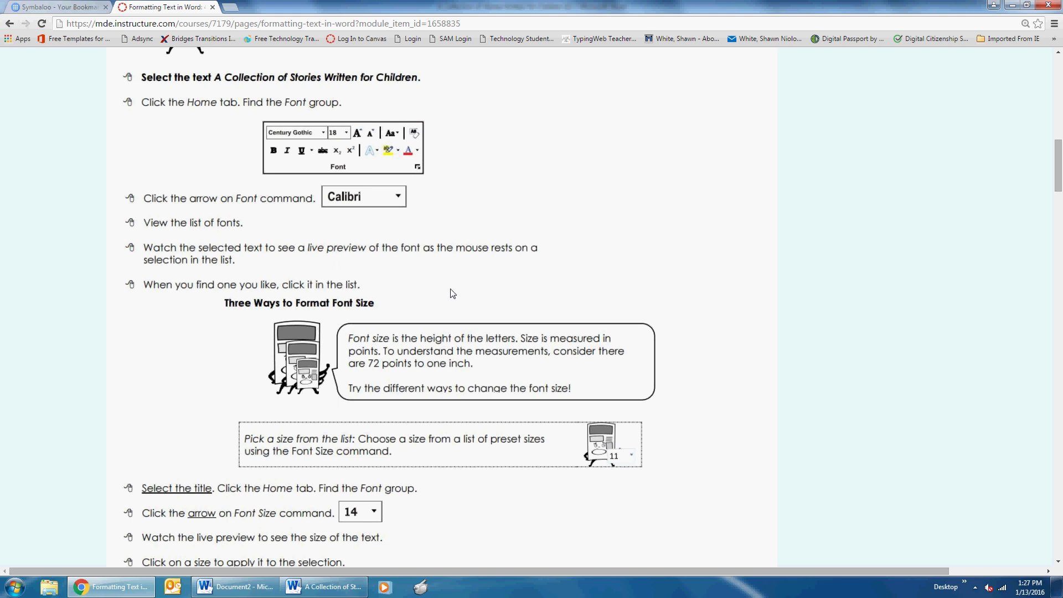
Step: Switch back to the Word document and change the selected title's font to Jokerman
click(332, 588)
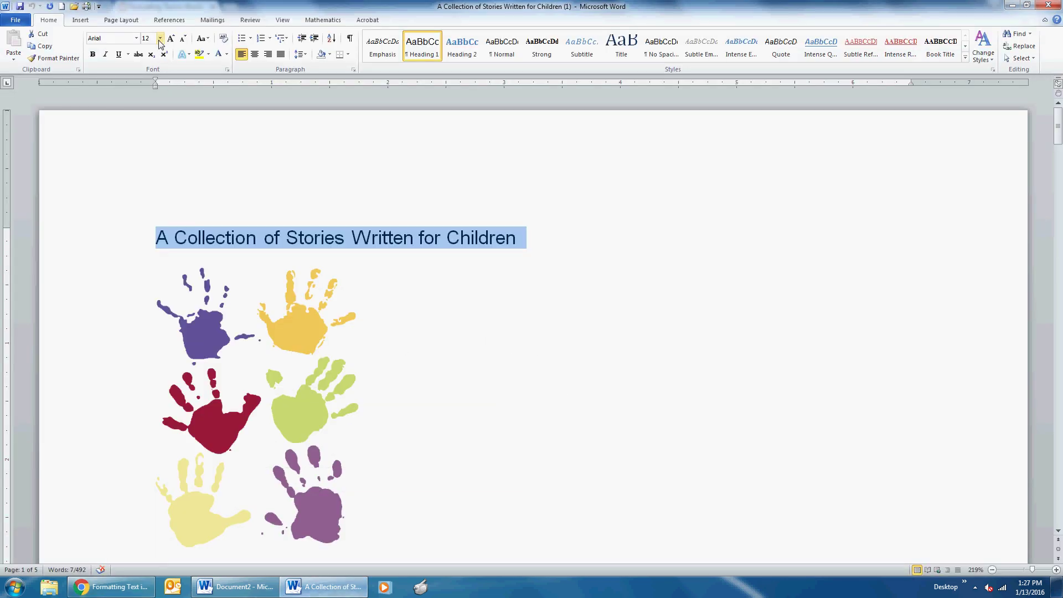
click(136, 38)
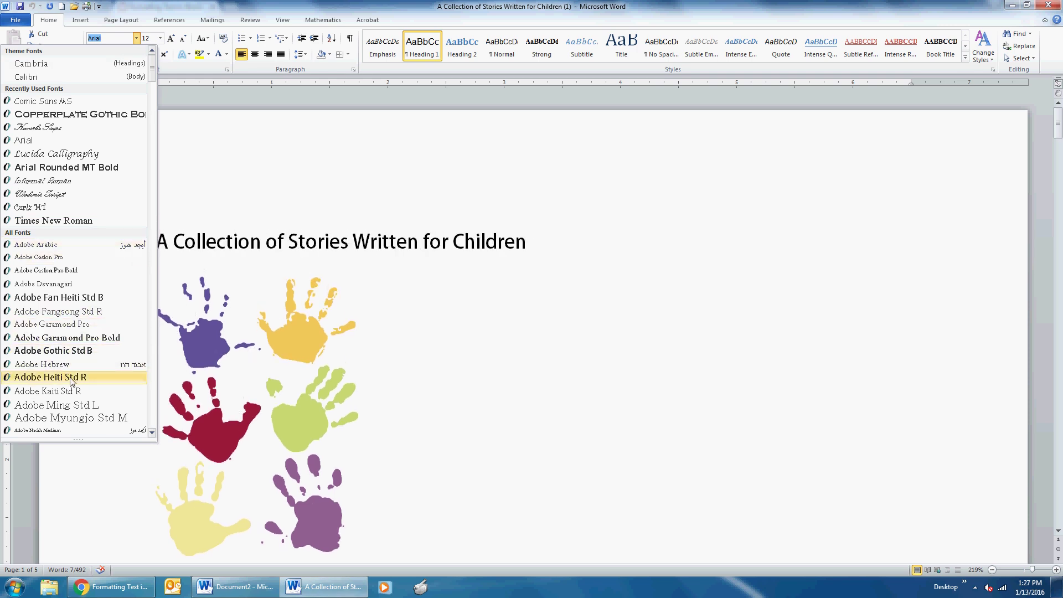
scroll(67, 382, down, 15)
scroll(78, 360, down, 20)
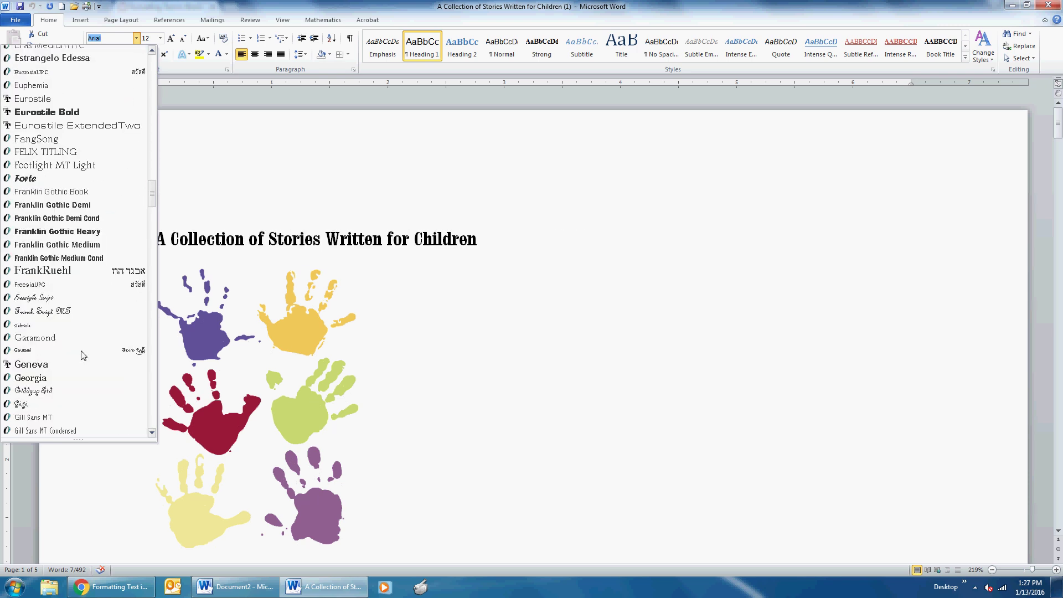
scroll(83, 355, down, 4)
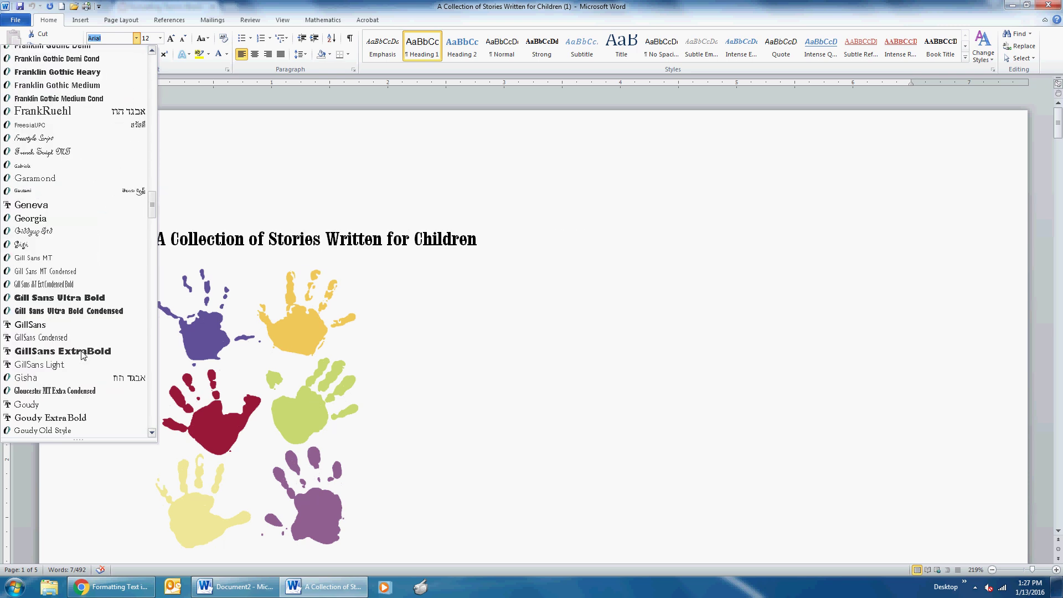
scroll(83, 355, up, 5)
scroll(83, 355, up, 4)
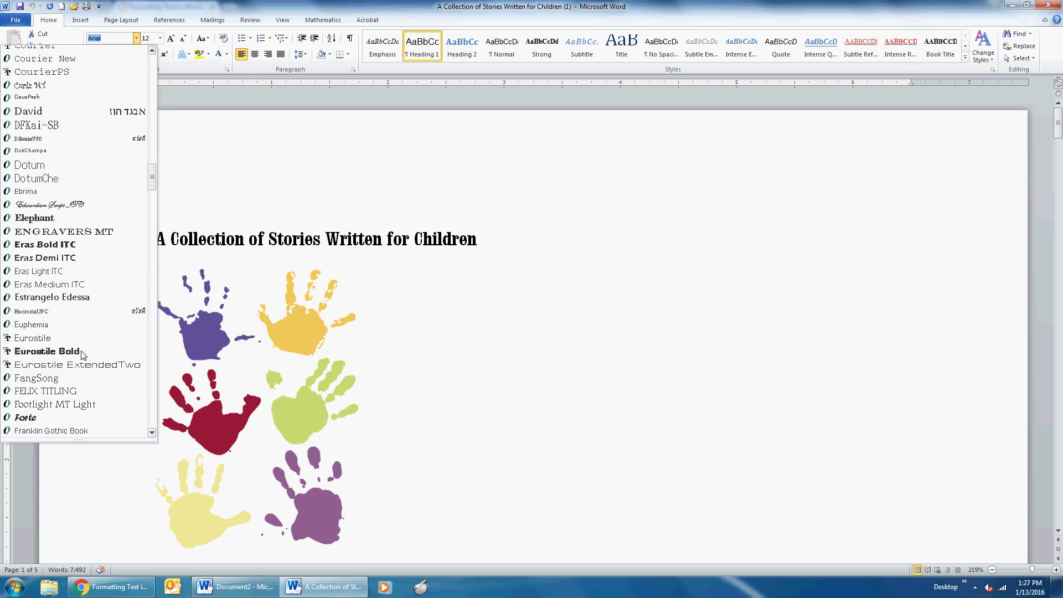
scroll(83, 355, down, 10)
scroll(83, 355, down, 2)
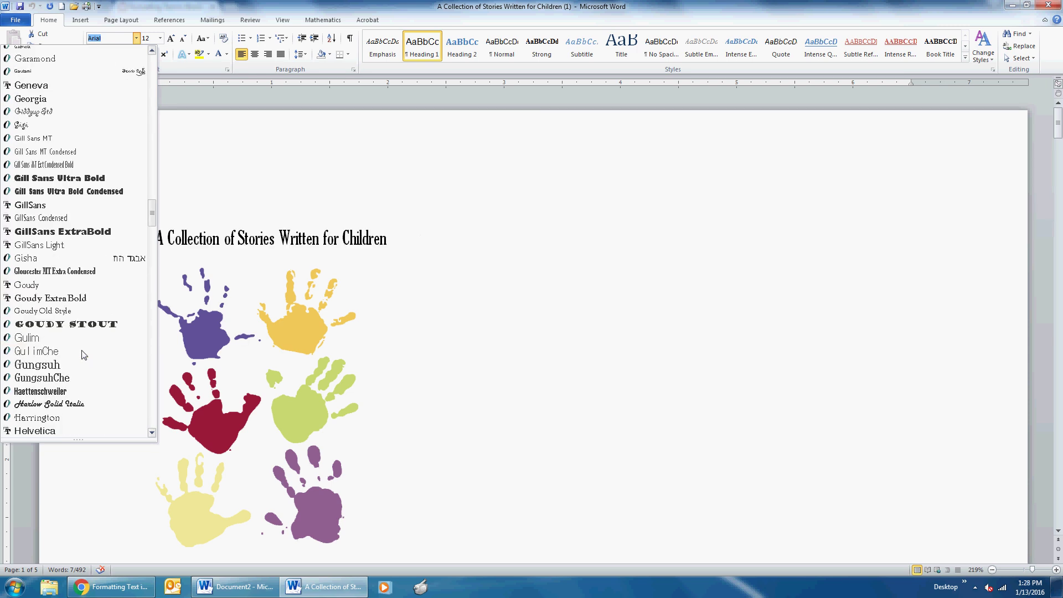
scroll(83, 355, down, 2)
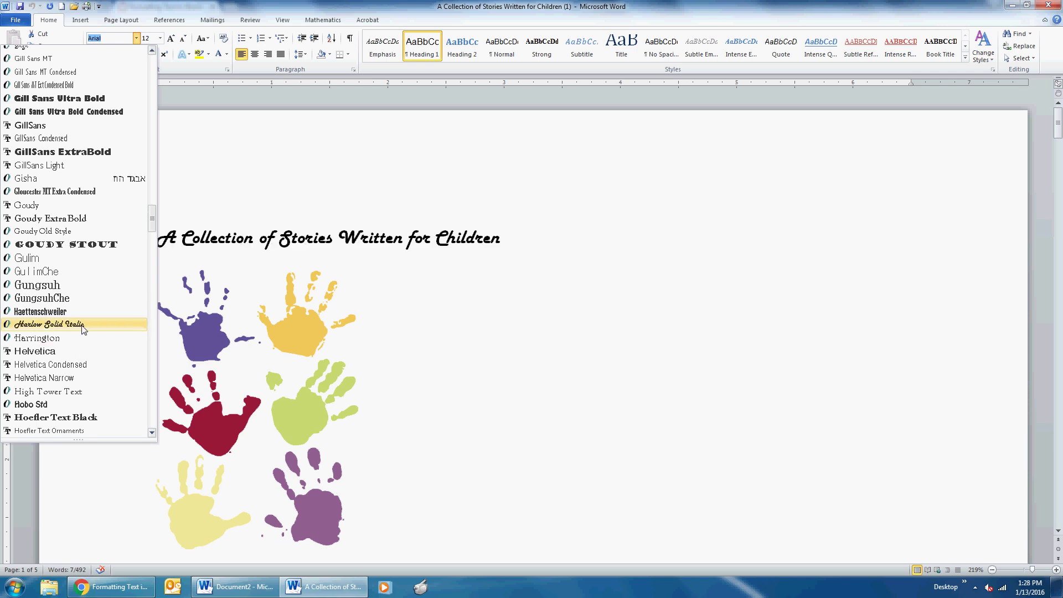
scroll(83, 329, down, 5)
scroll(84, 327, down, 4)
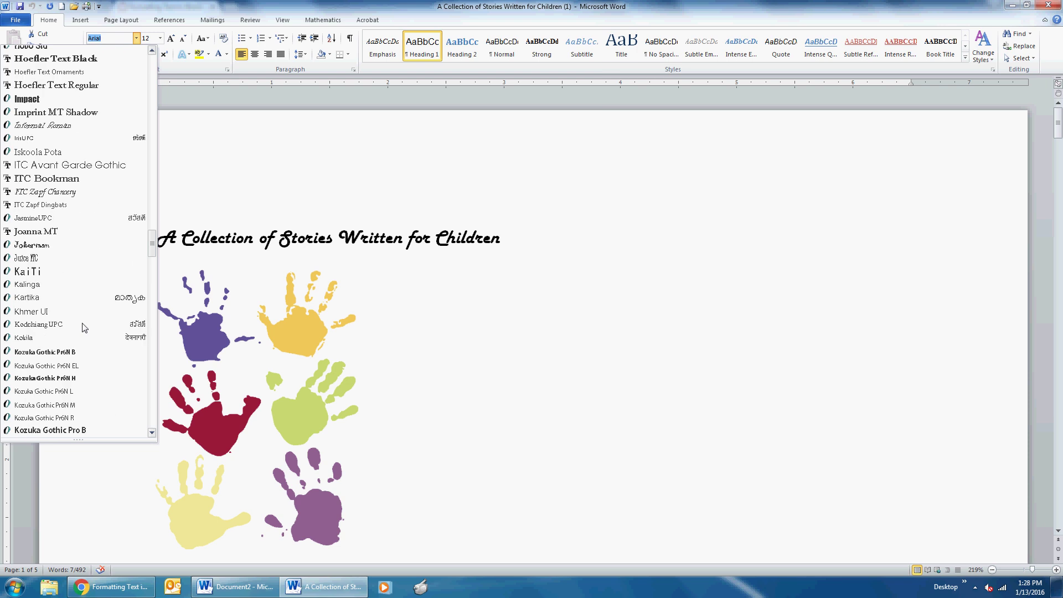
scroll(84, 328, down, 4)
scroll(83, 327, down, 3)
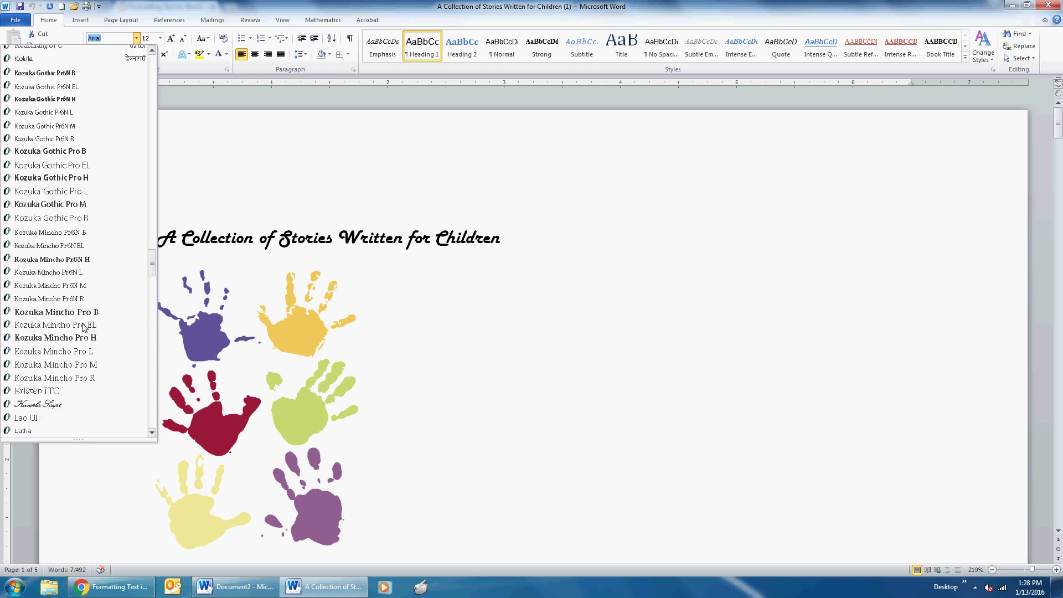
scroll(83, 327, up, 15)
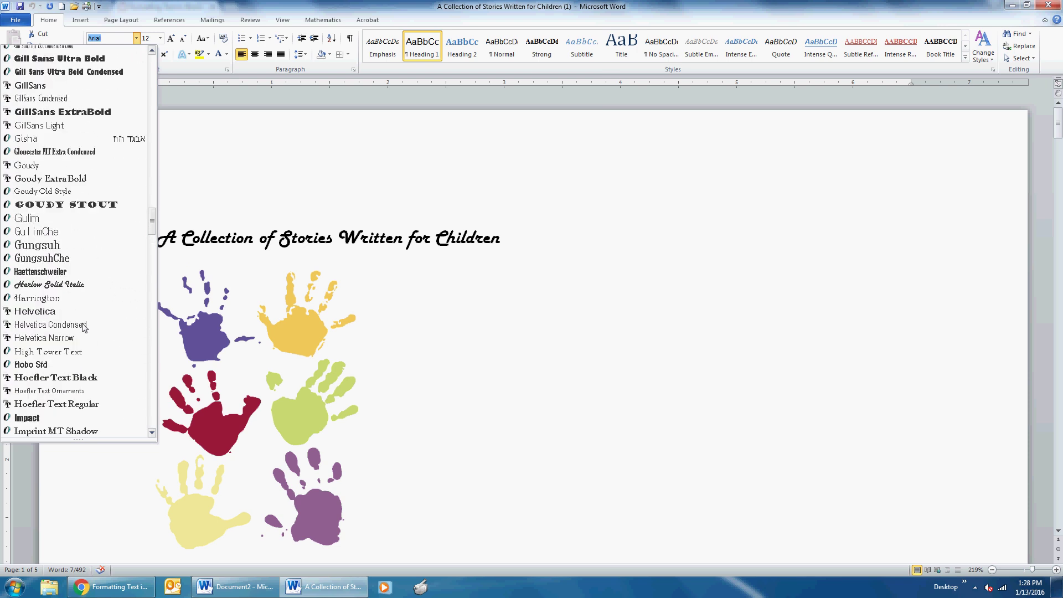
scroll(84, 327, down, 6)
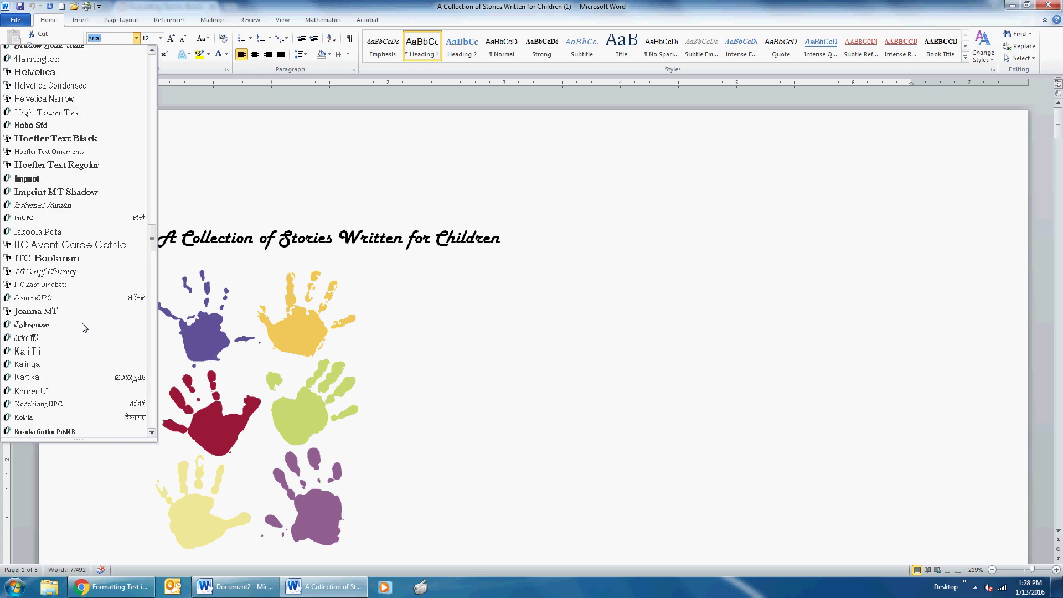
click(83, 327)
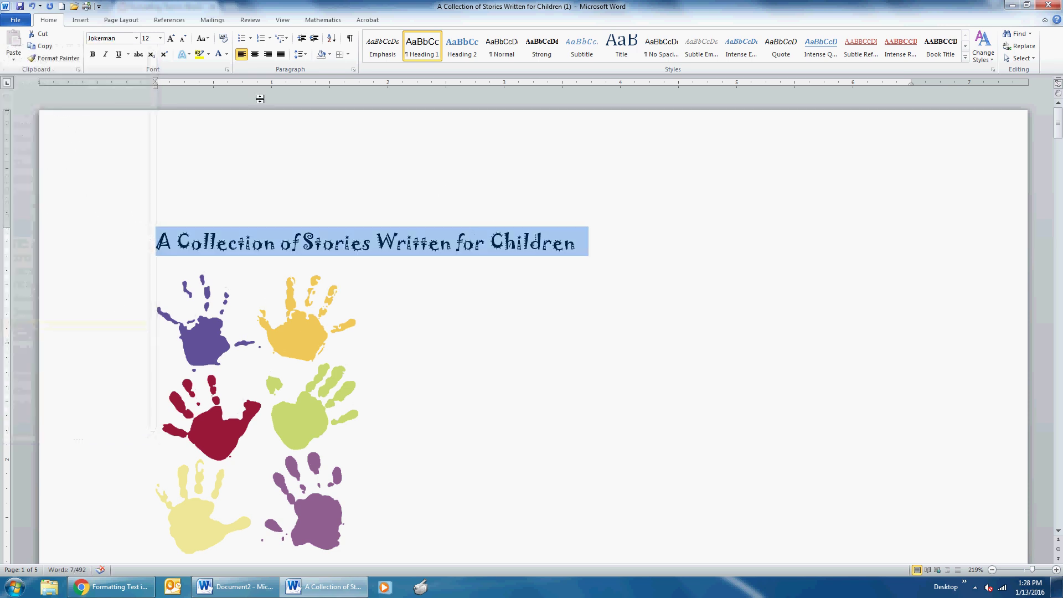
Step: Set the title's font size to 32 and enlarge it by two increments to 48
click(160, 38)
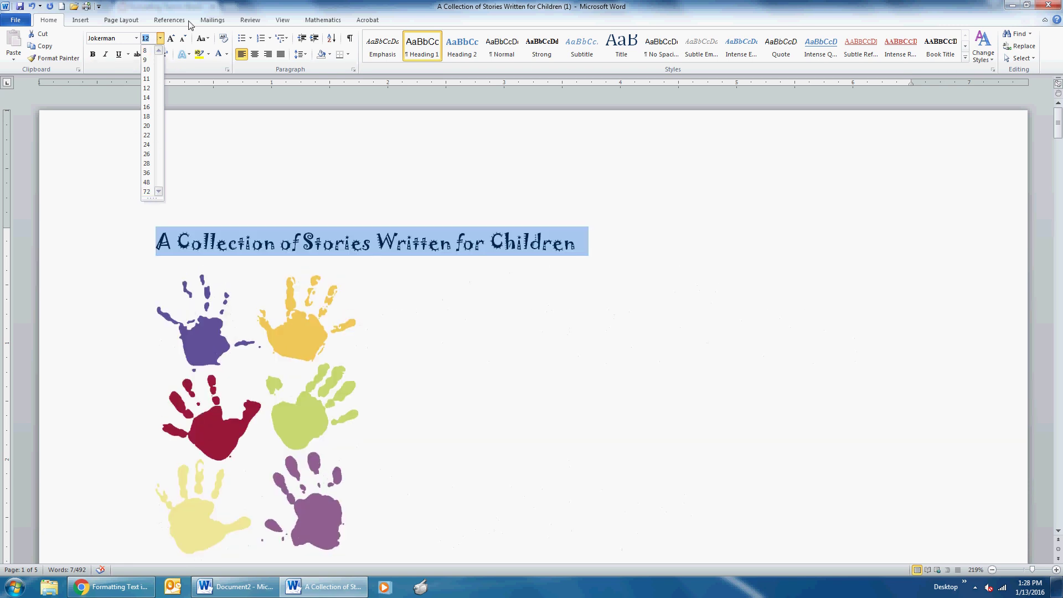
key(BackSpace)
text(32)
key(Return)
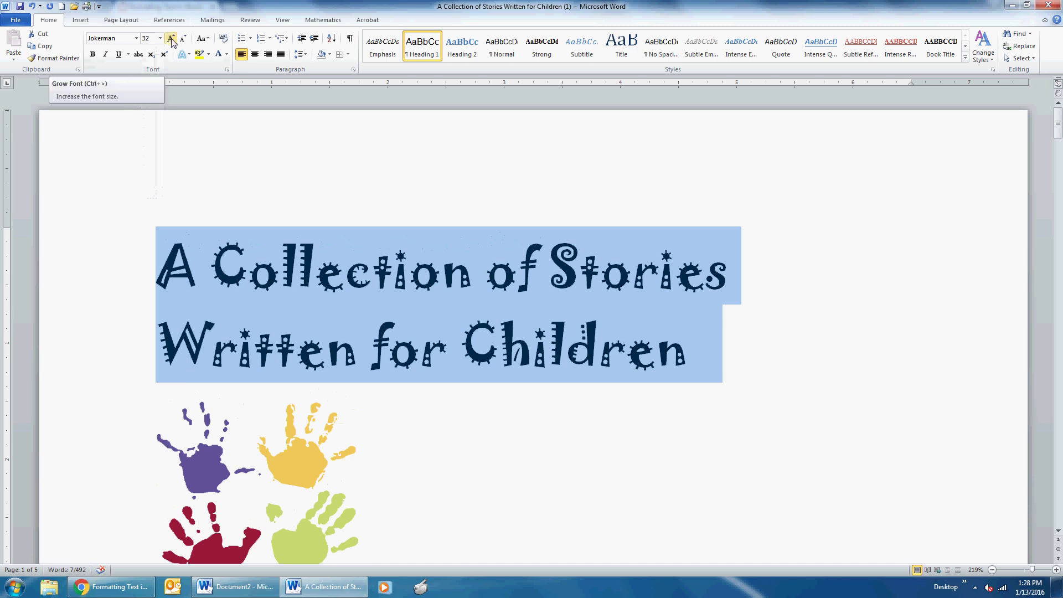
click(172, 39)
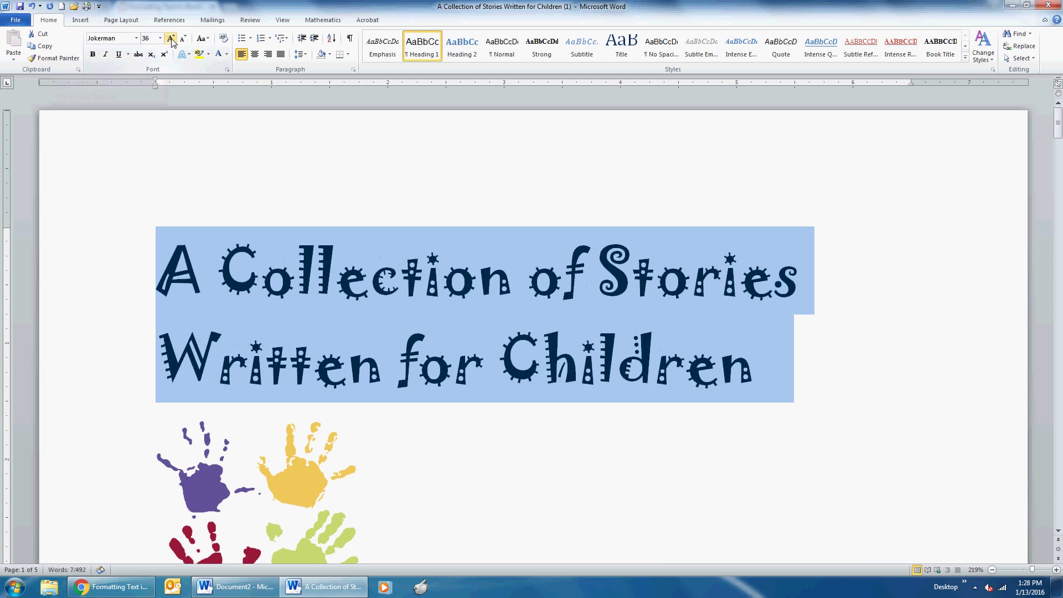
click(172, 38)
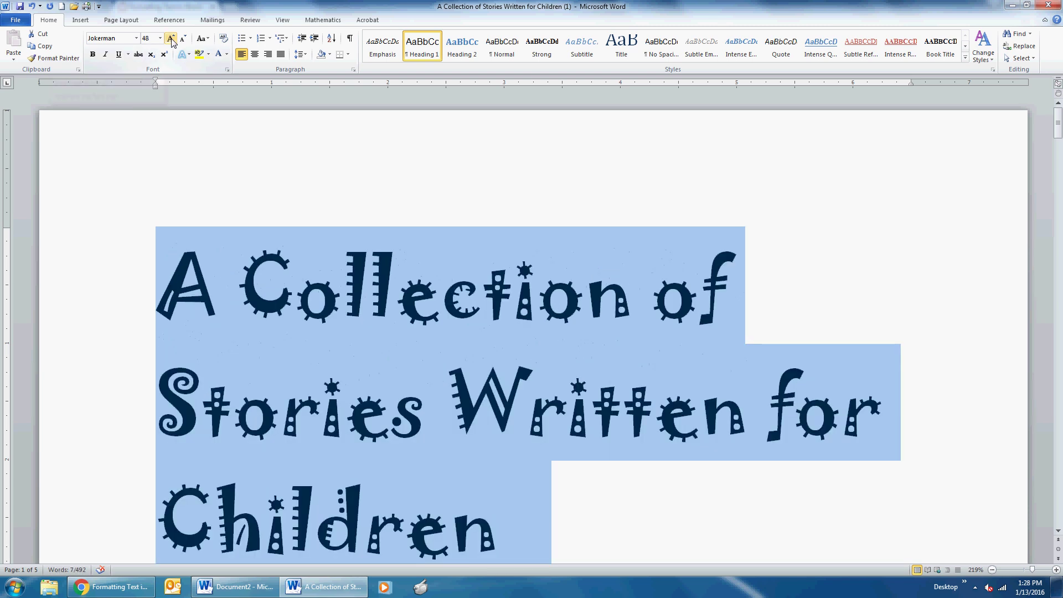
Step: Set the title's font size to 72 and reduce it by two increments to 36
click(160, 39)
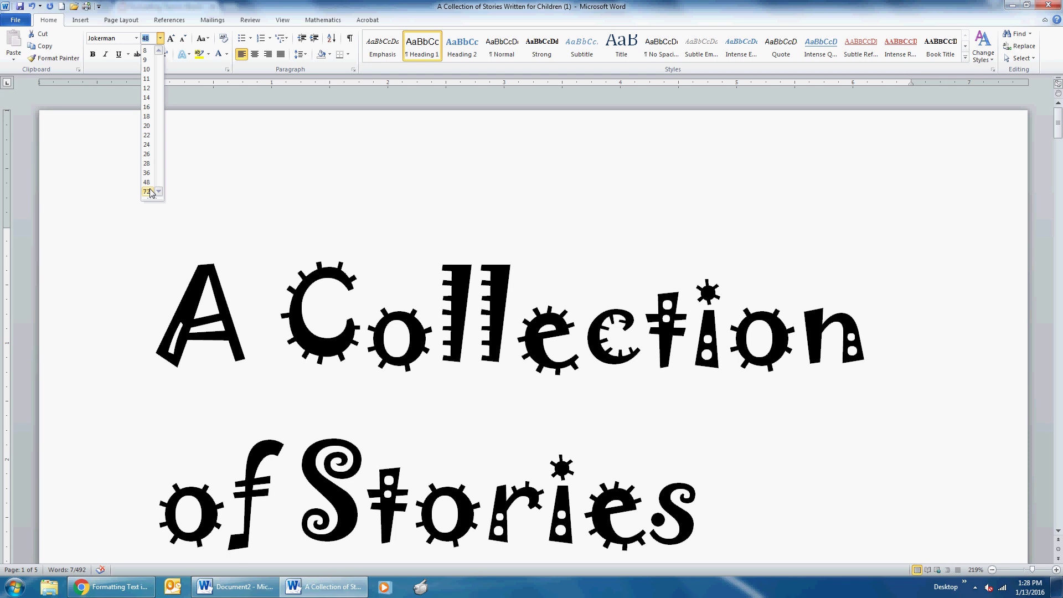
click(147, 192)
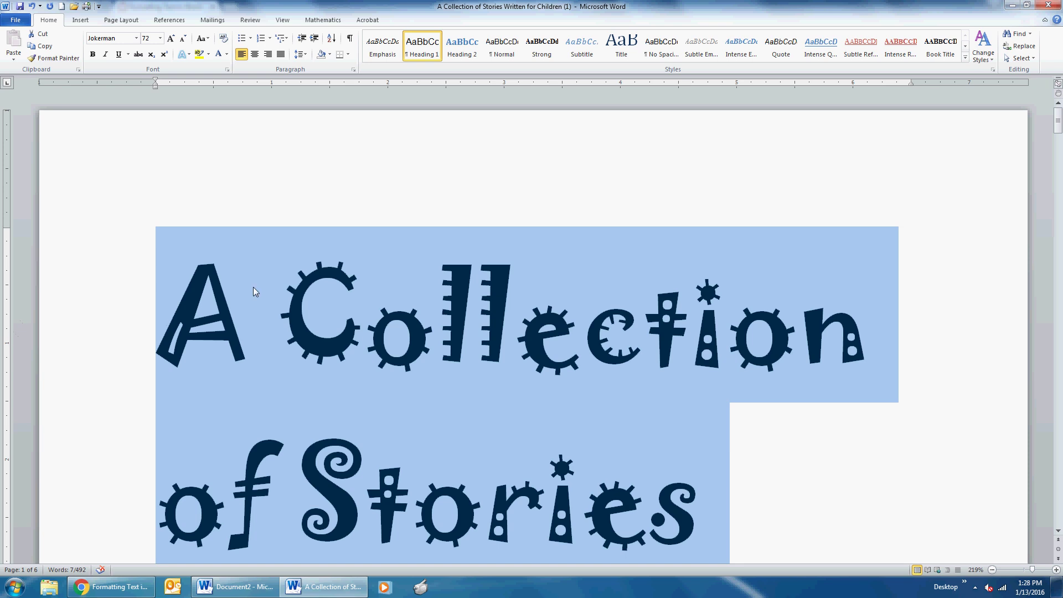
click(185, 42)
click(185, 42)
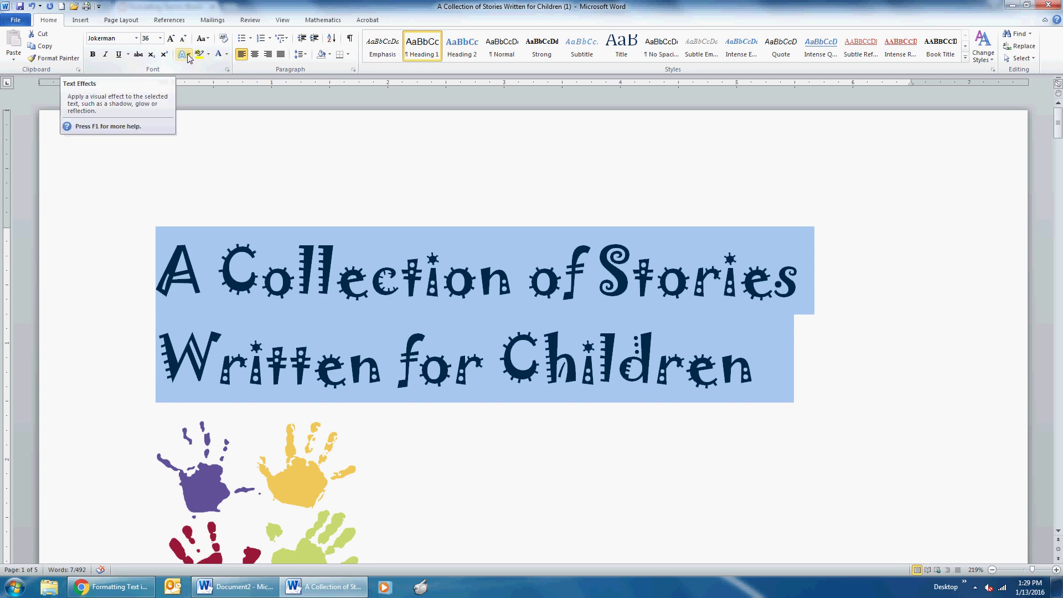
Step: Apply the "Gradient Fill - Purple, Accent 4, Reflection" text effect to the title and give it a dark blue outline
click(189, 55)
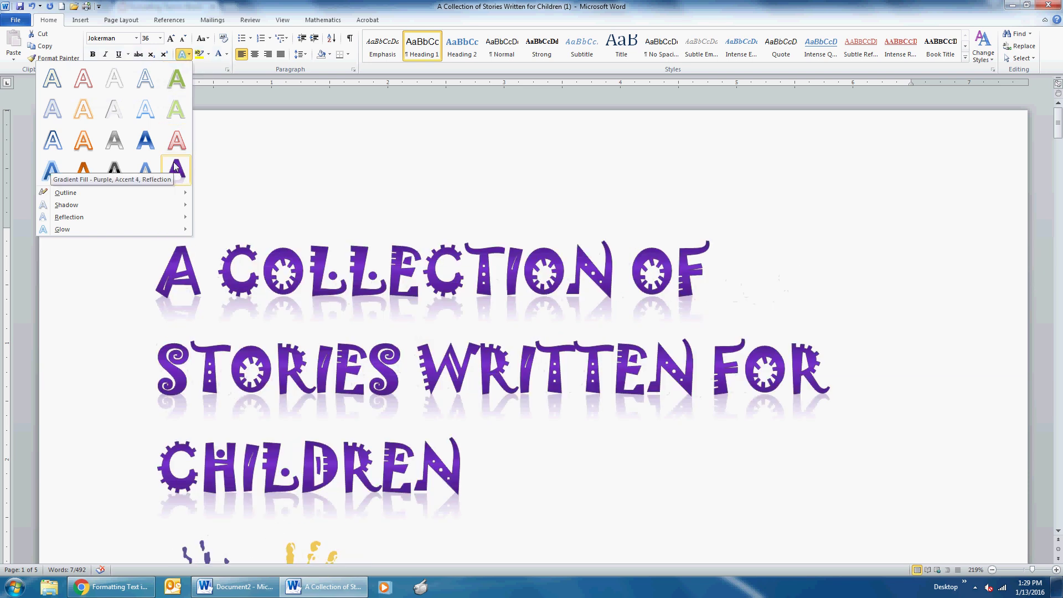
click(175, 166)
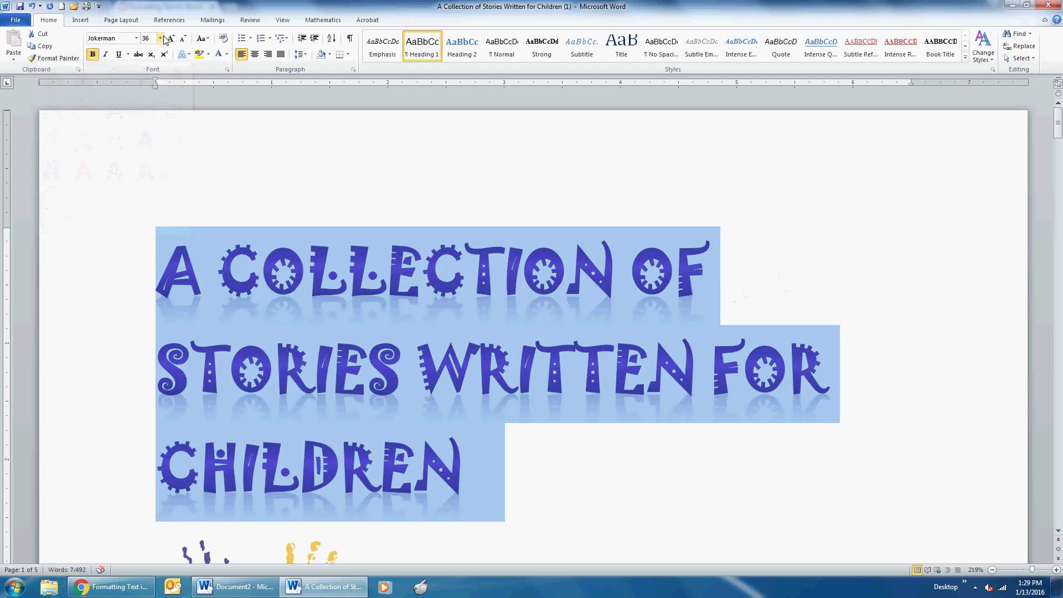
click(183, 54)
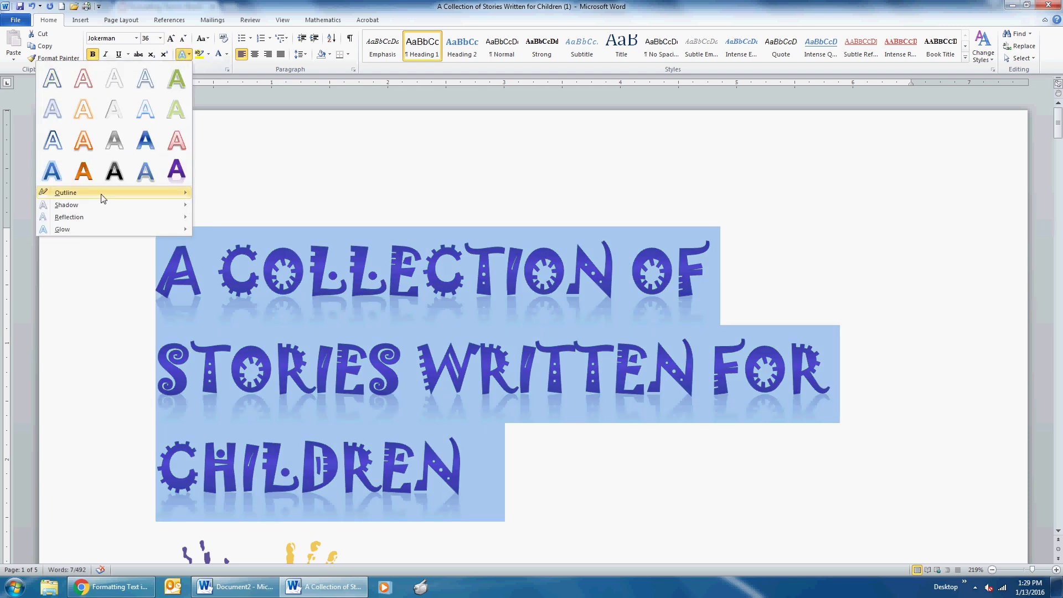
mouse_move(101, 198)
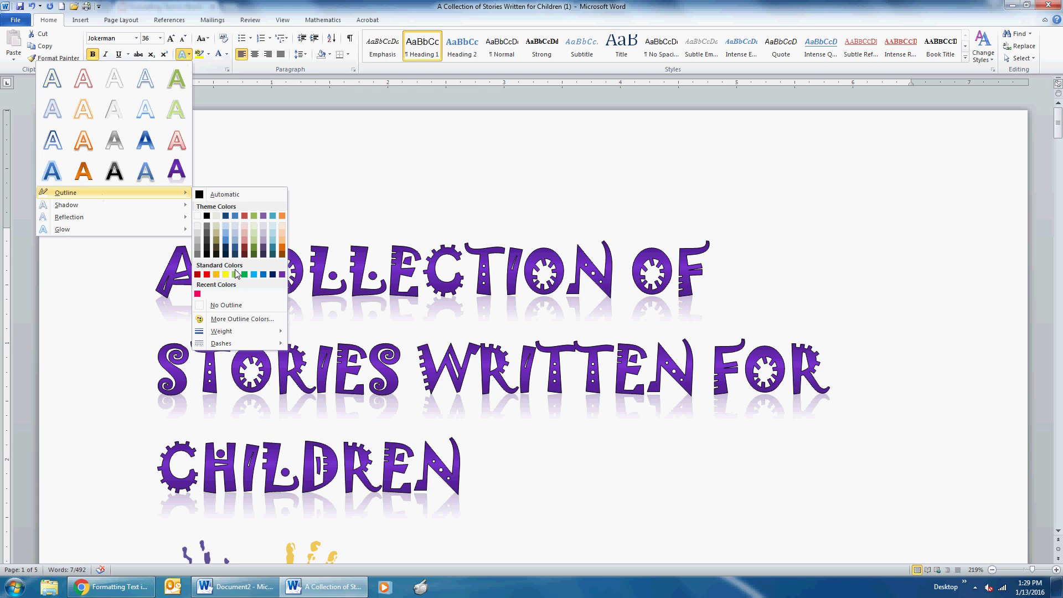
click(273, 275)
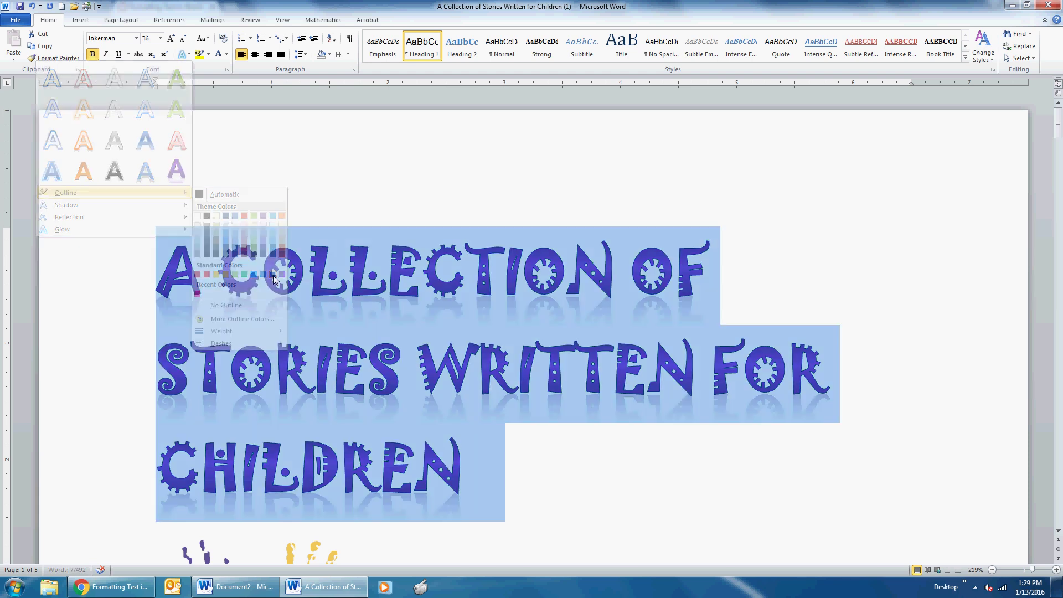
Step: Set the weight of the title's dark blue text outline to 1 pt
click(186, 56)
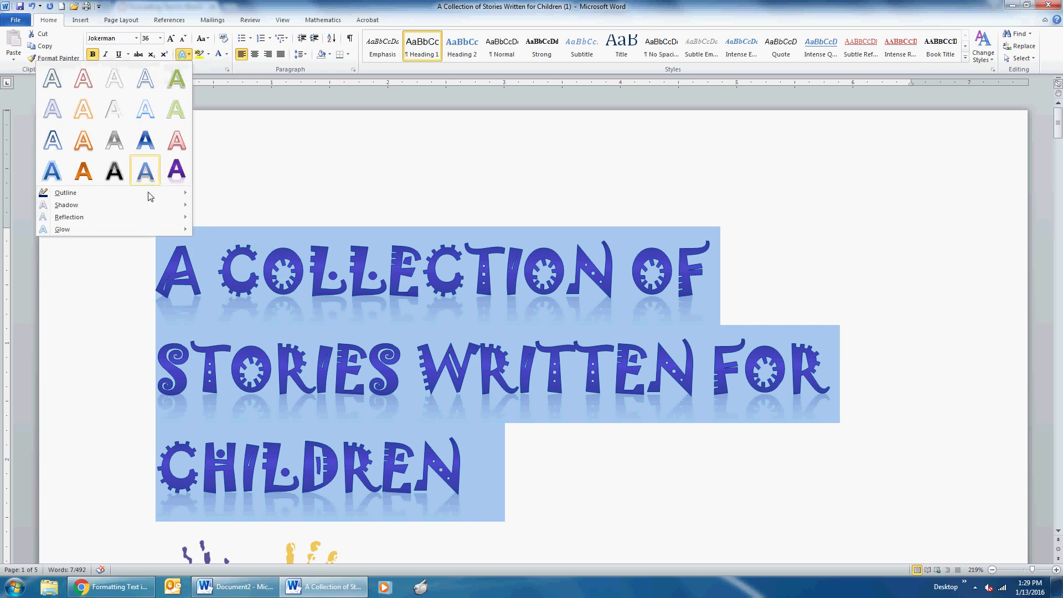
mouse_move(166, 193)
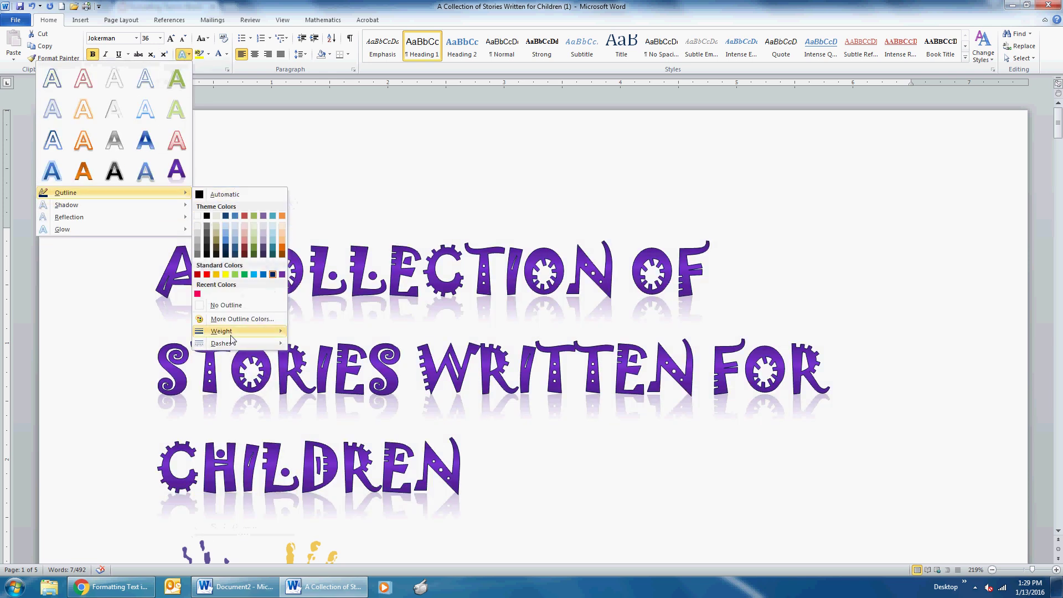
mouse_move(222, 332)
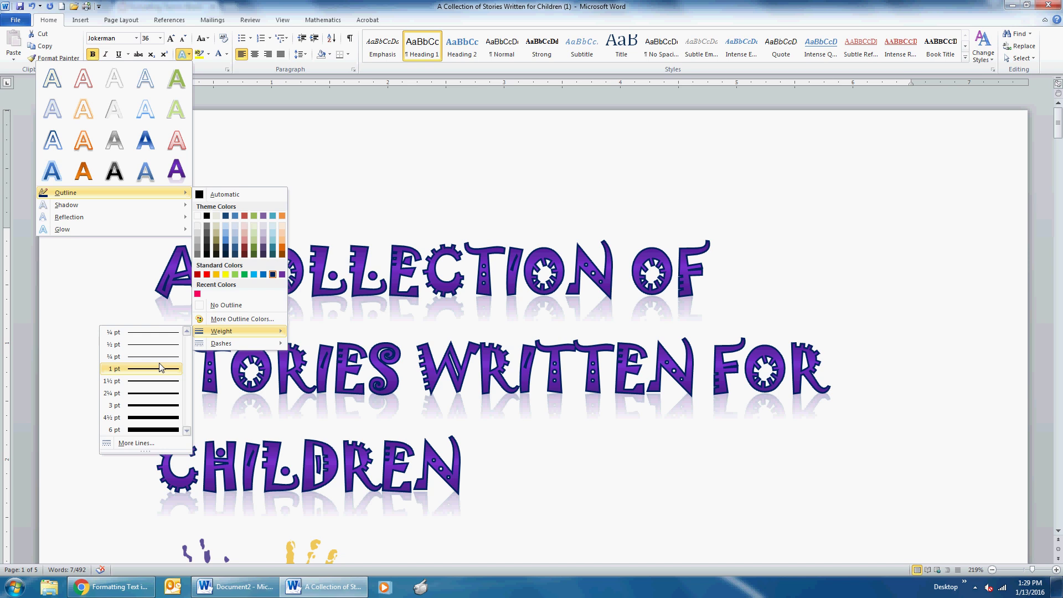
click(161, 367)
click(185, 57)
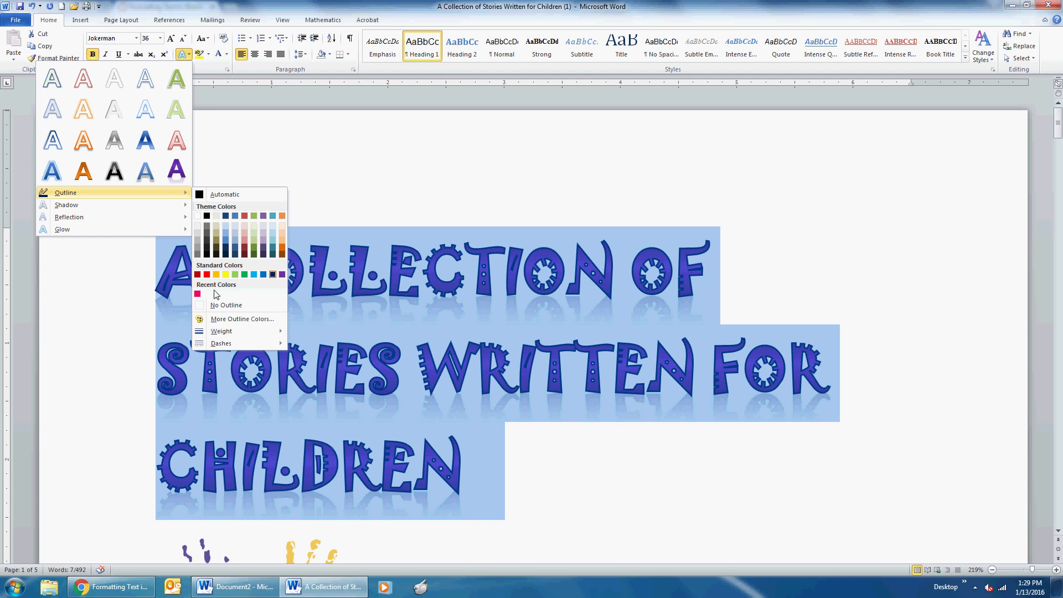
click(242, 319)
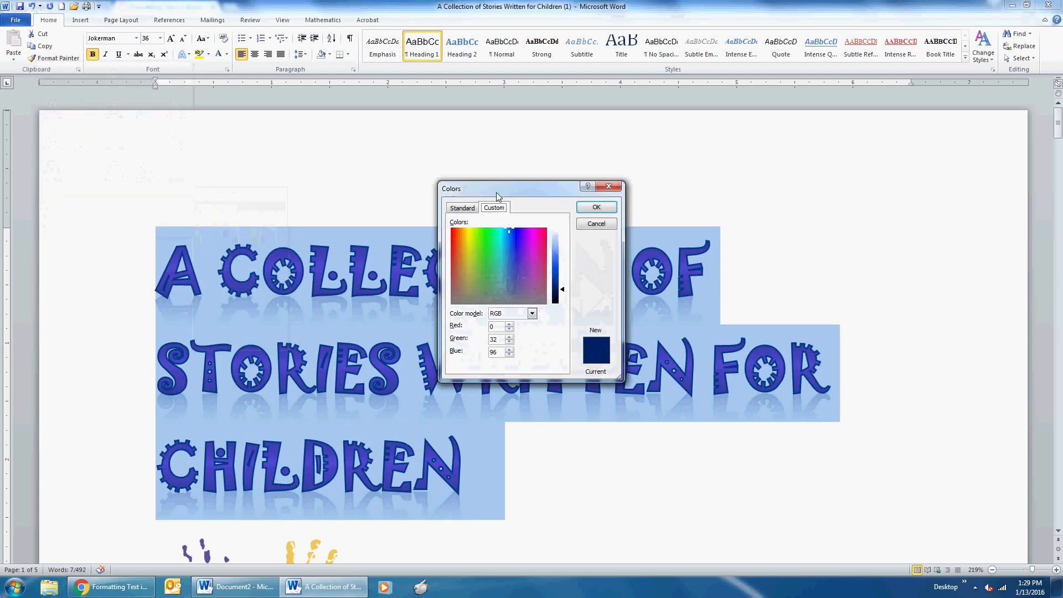
click(461, 209)
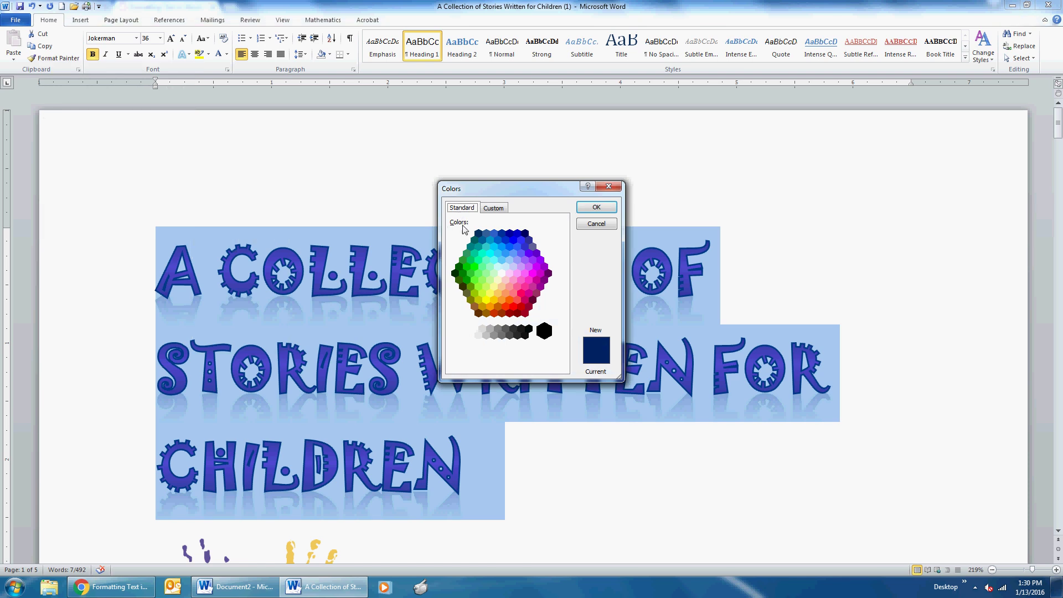
click(611, 223)
Step: Add a thin blue glow to the title, using the first blue glow variation
click(188, 54)
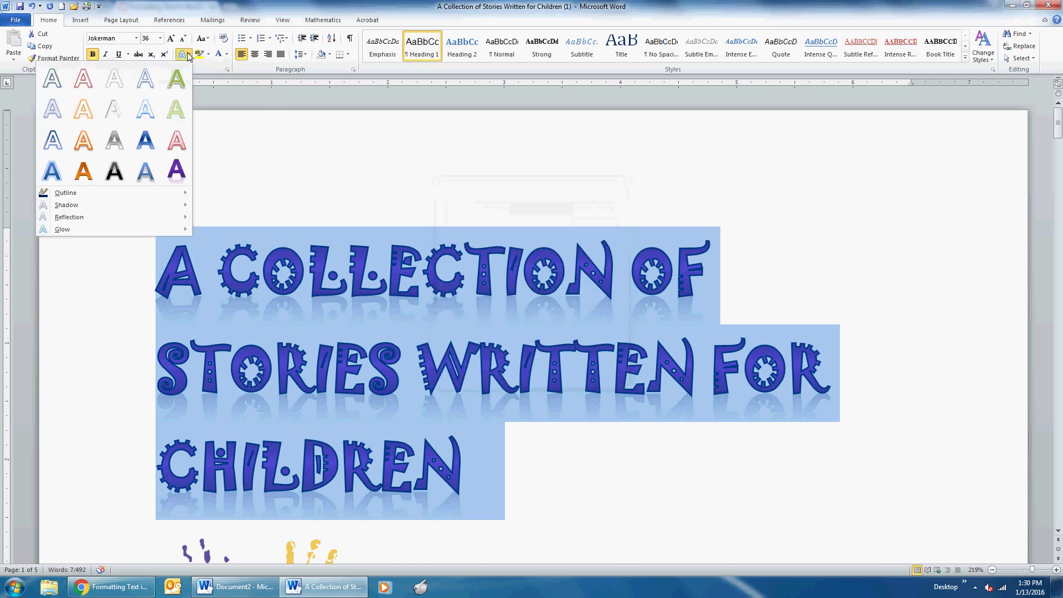
mouse_move(137, 209)
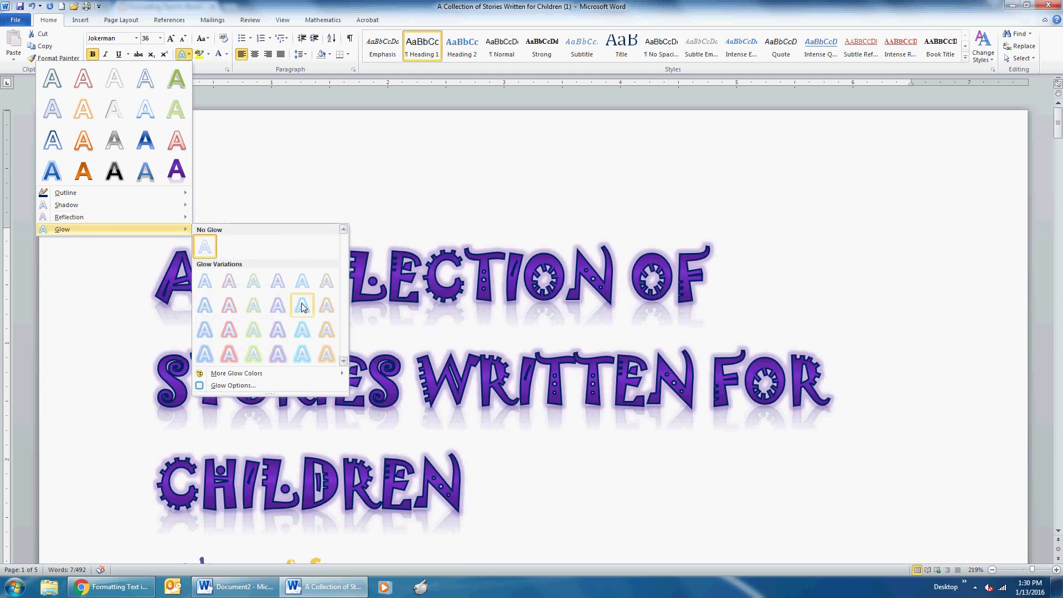
click(211, 282)
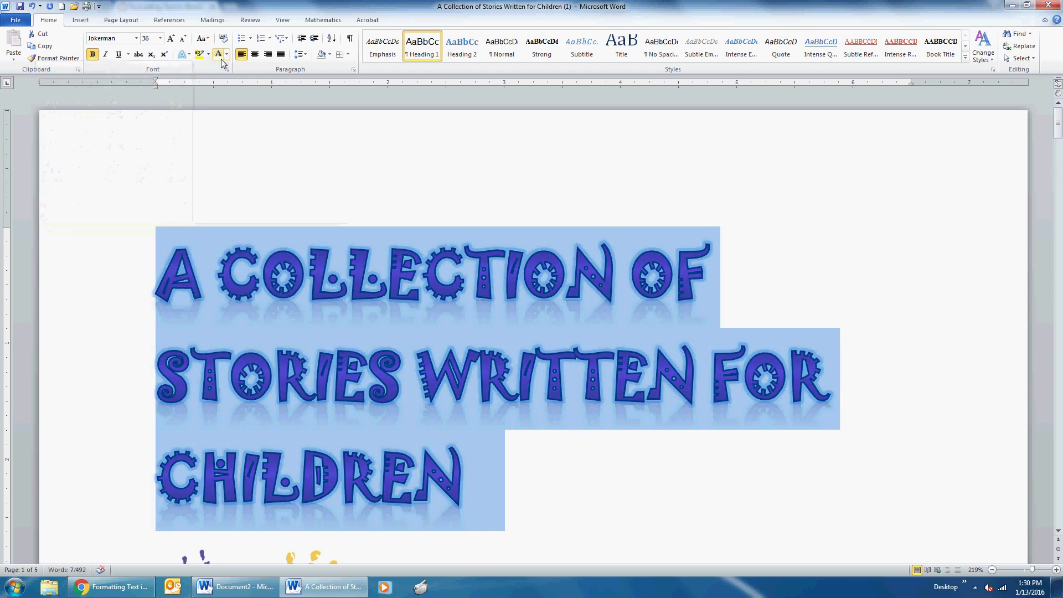
Step: Centre the storybook title horizontally on the page
click(257, 55)
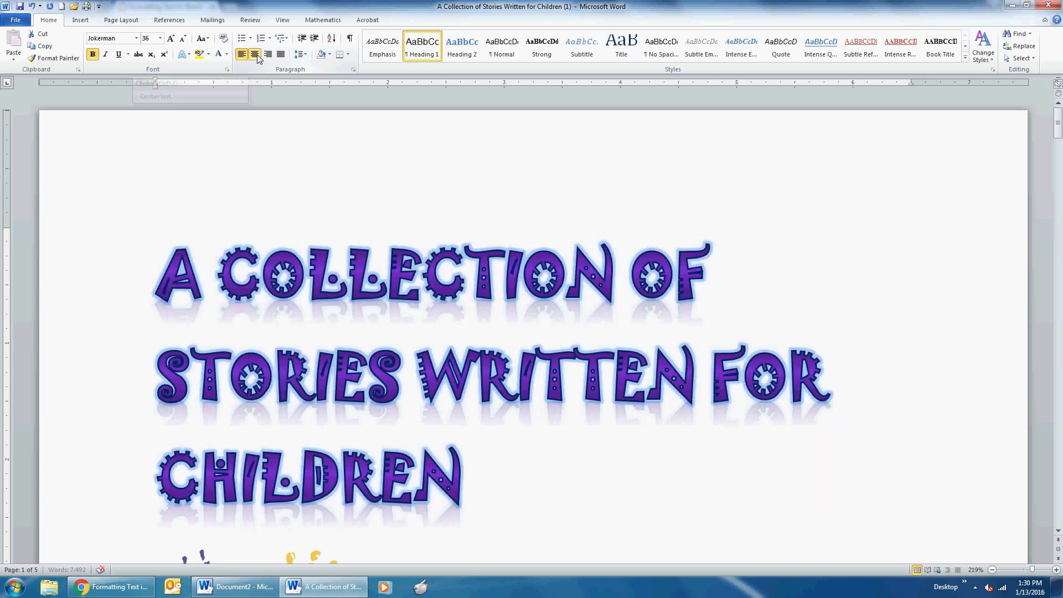
scroll(263, 58, down, 2)
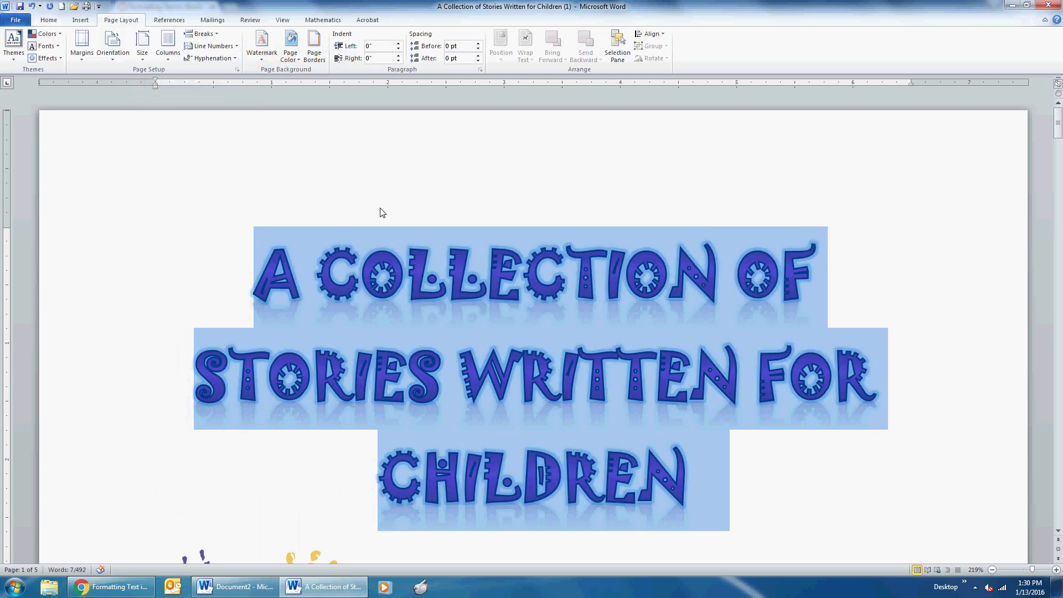
click(44, 19)
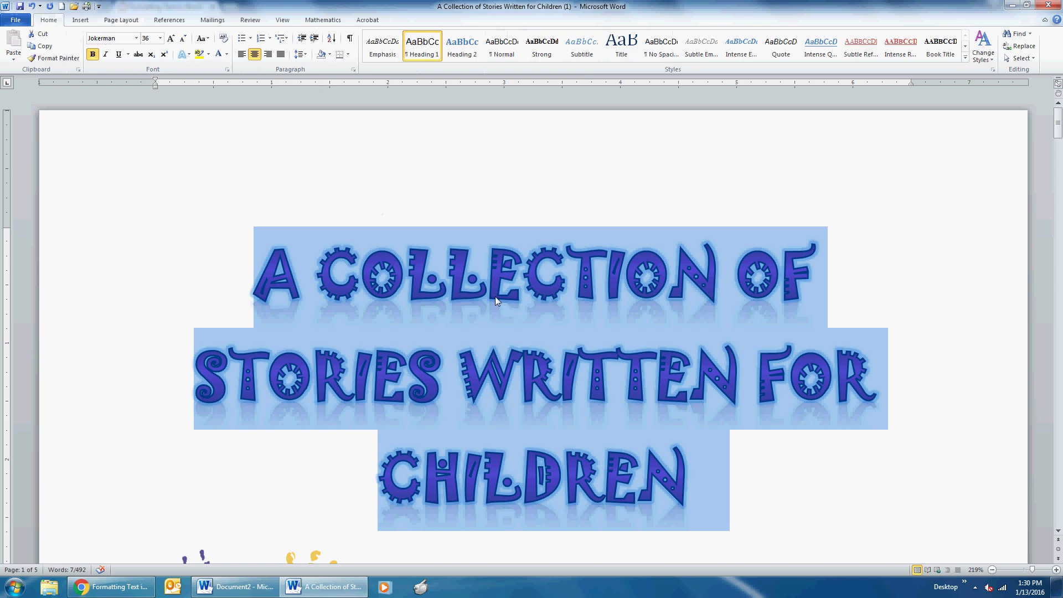
Step: Centre the handprints picture below the title, trying right alignment before centring it again
scroll(552, 292, down, 5)
click(281, 297)
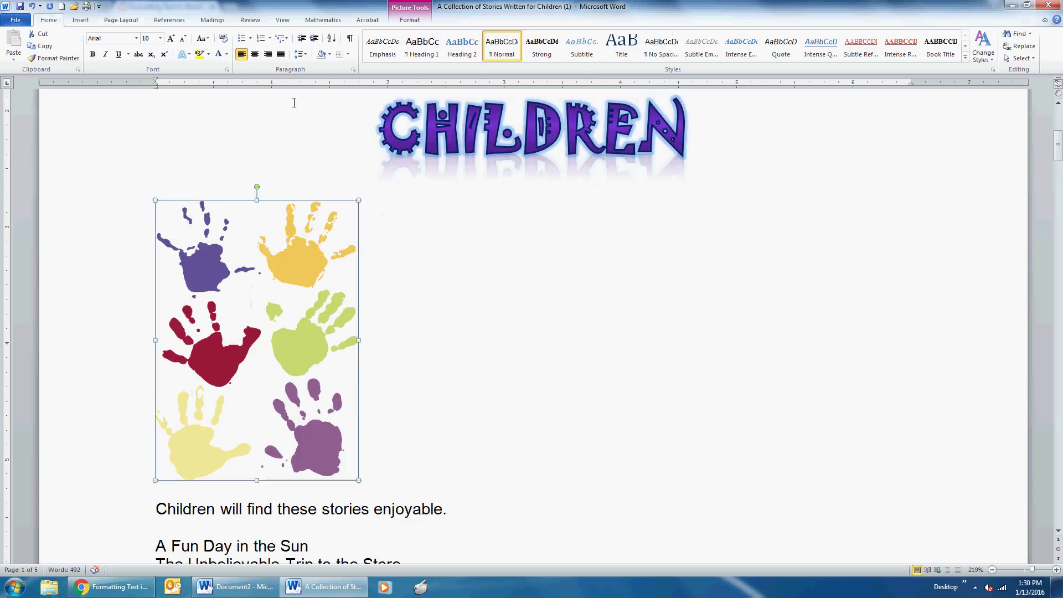
click(255, 54)
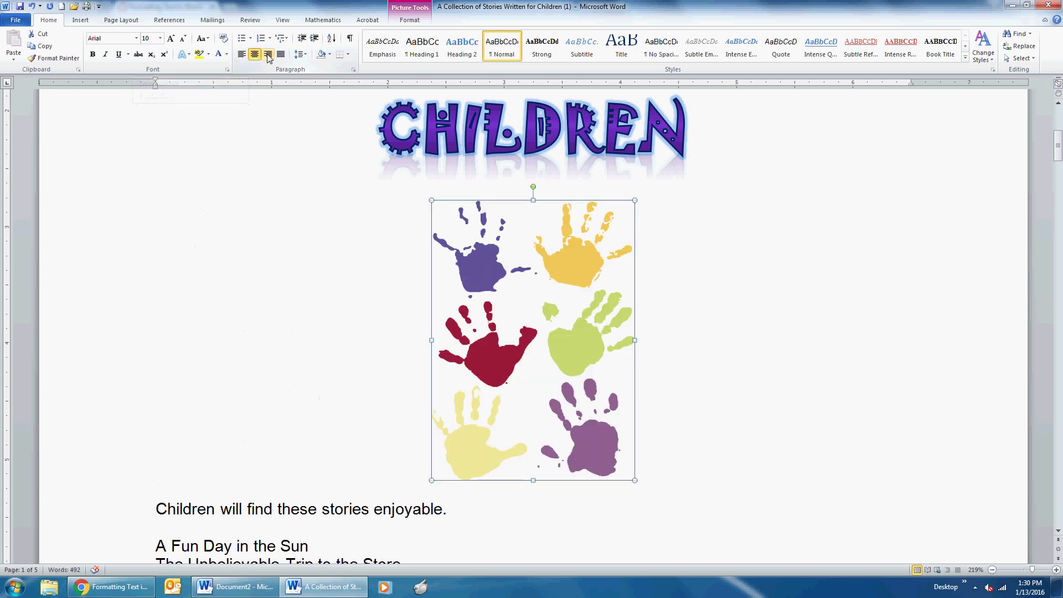
click(268, 55)
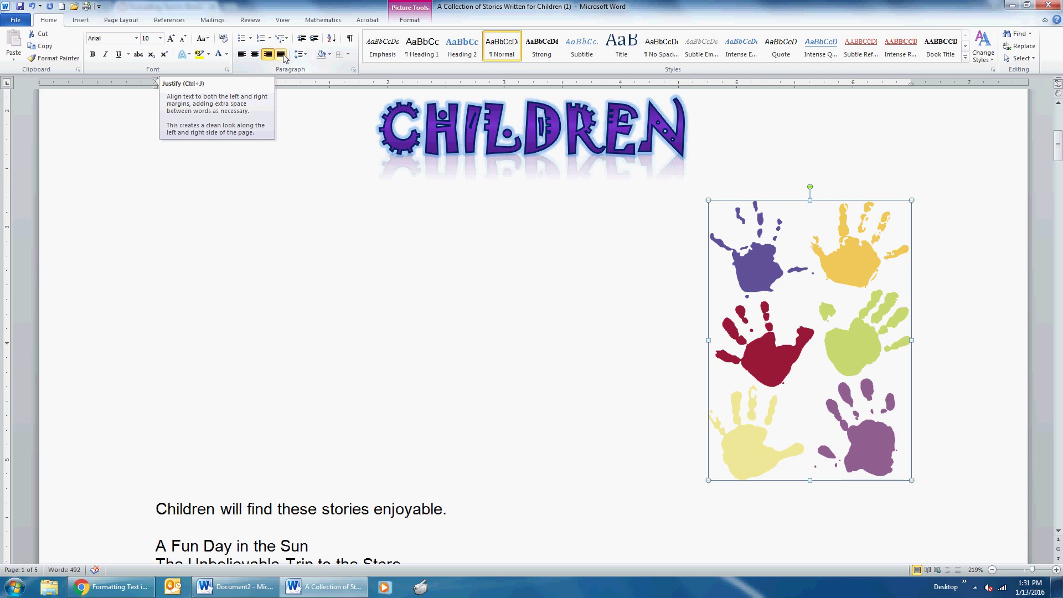
click(254, 54)
Step: Insert a blank line between the title and the handprints picture, and two blank lines below the picture
click(735, 154)
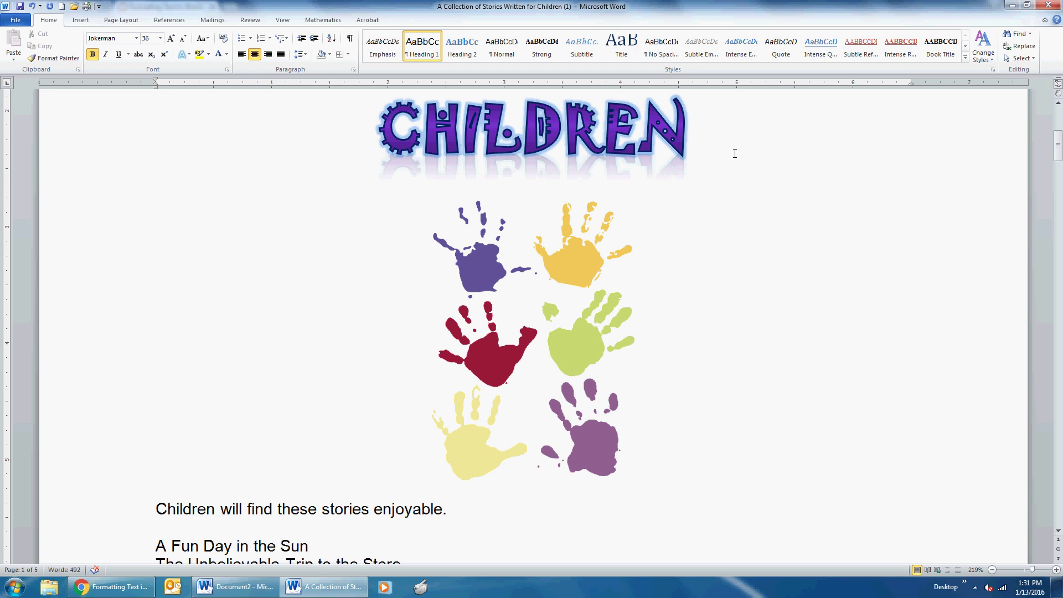
key(Return)
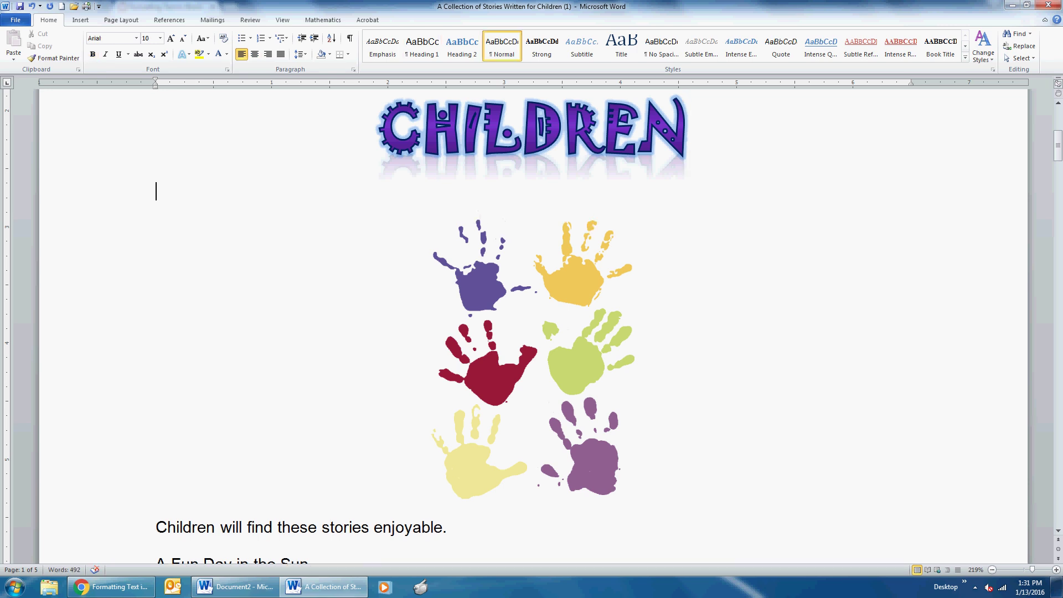
key(Down)
key(Down)
Step: Make the sentence "Children will find these stories enjoyable." bold
scroll(733, 152, down, 5)
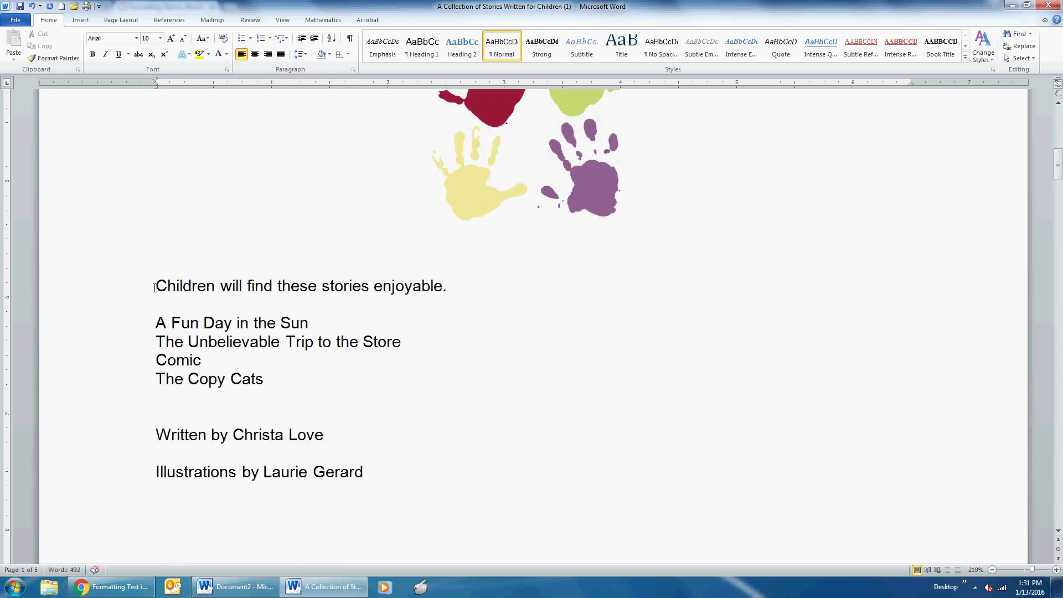
drag(155, 288, 451, 287)
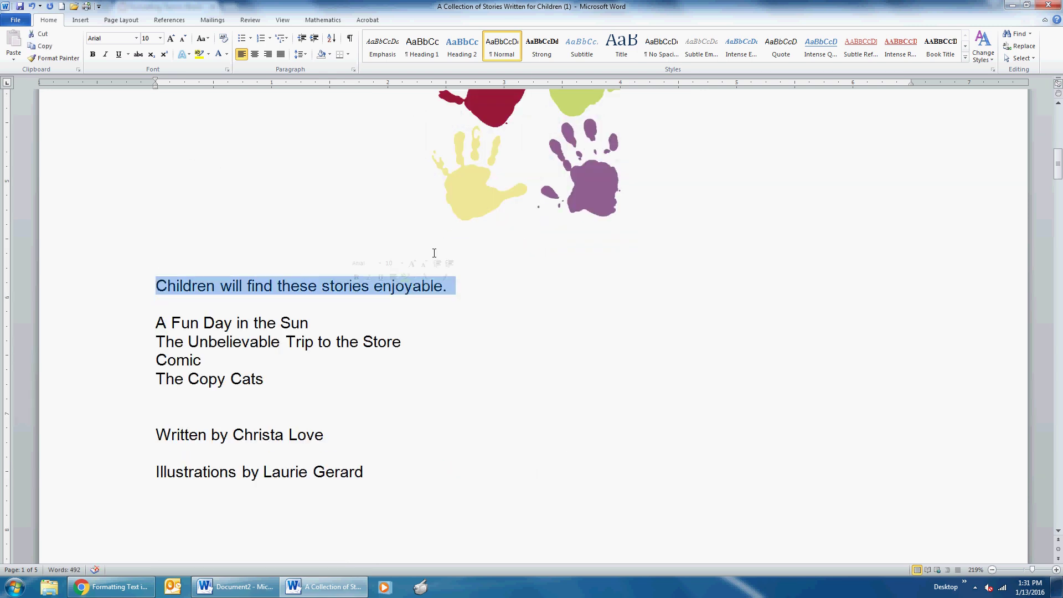
click(93, 54)
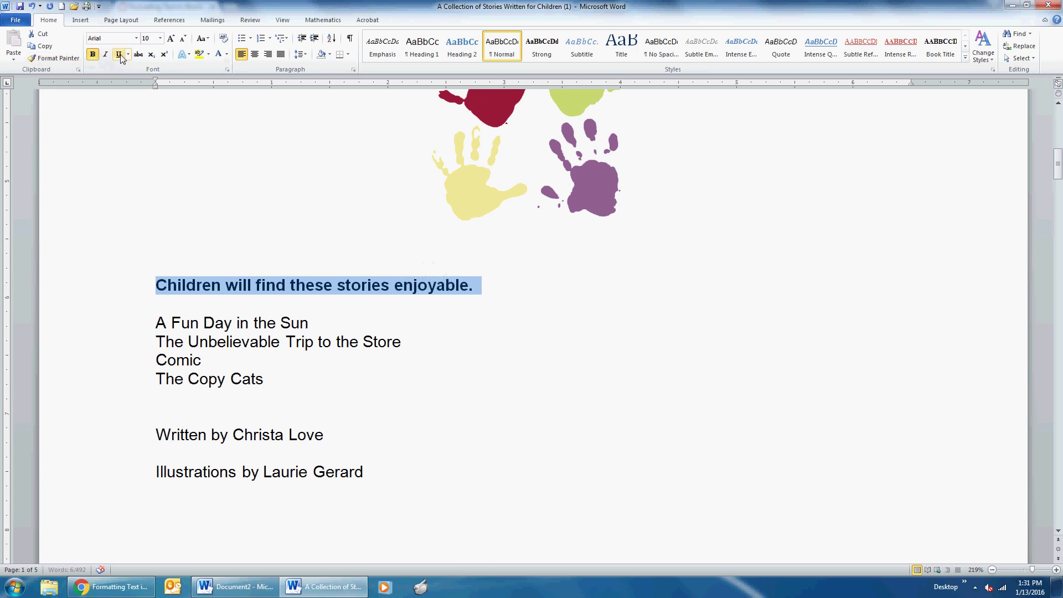
Step: Try underline and italic on the selected sentence and remove both again
click(120, 55)
click(106, 55)
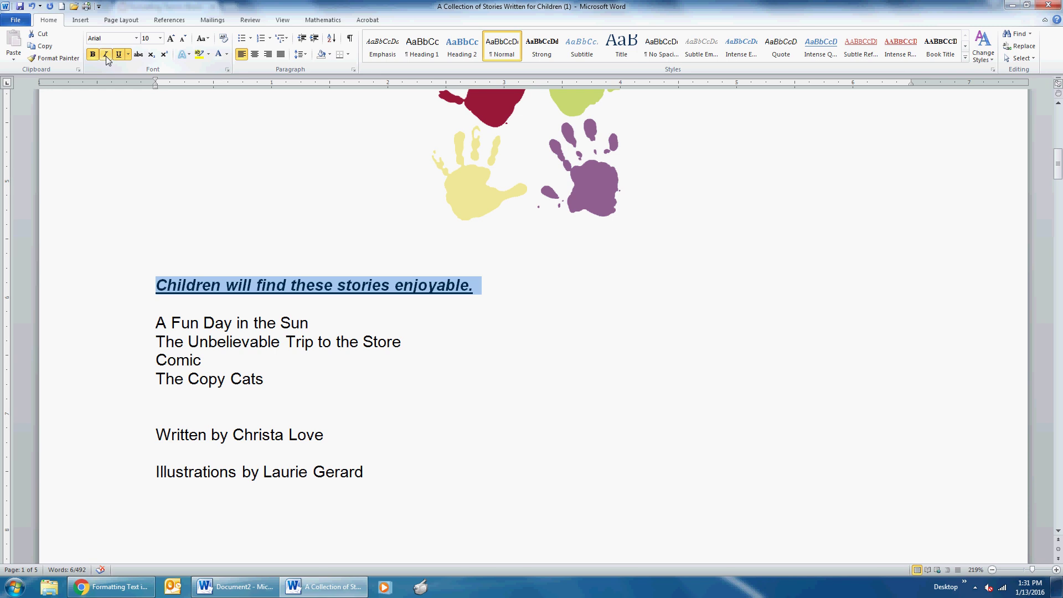
click(119, 55)
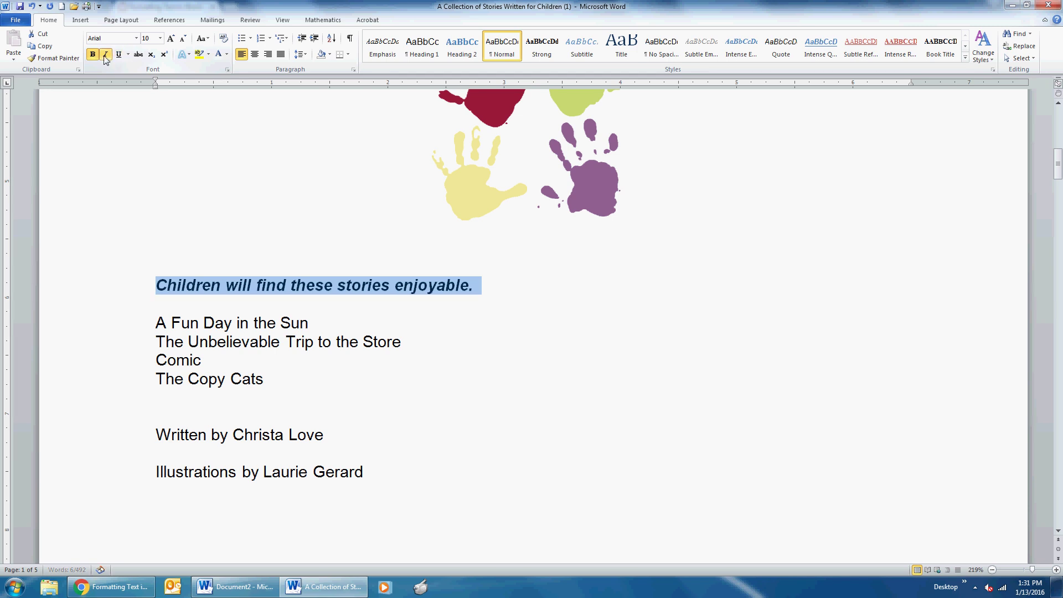
click(106, 55)
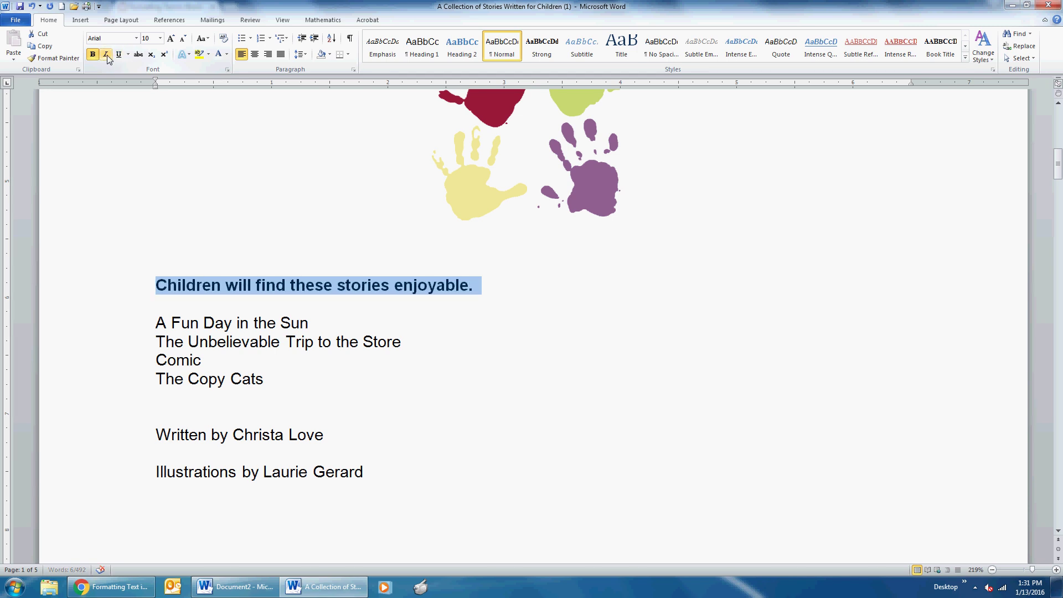
Step: Highlight the sentence "Children will find these stories enjoyable." in turquoise
click(210, 55)
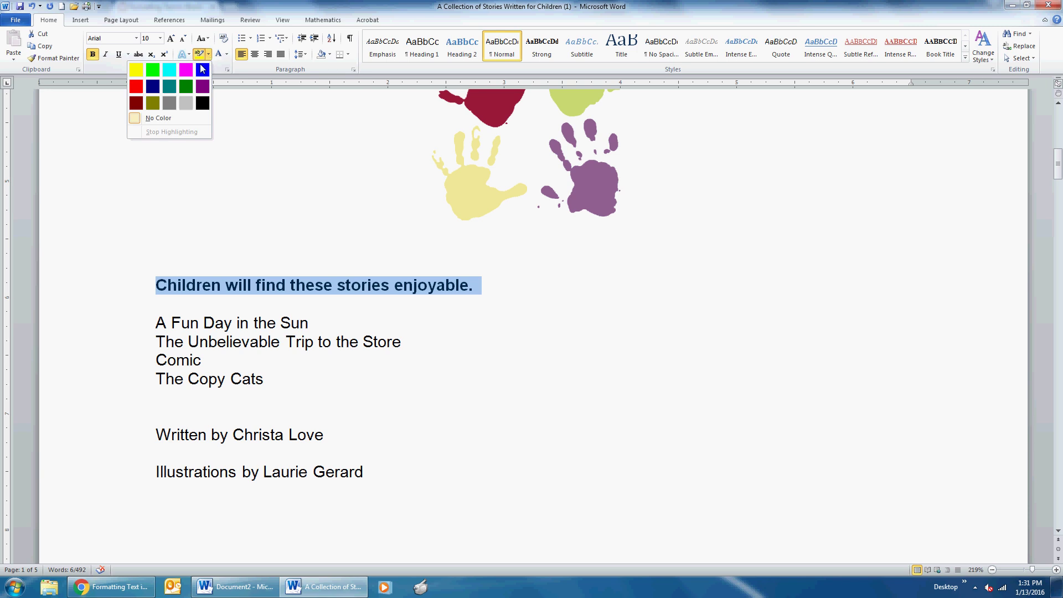
click(168, 70)
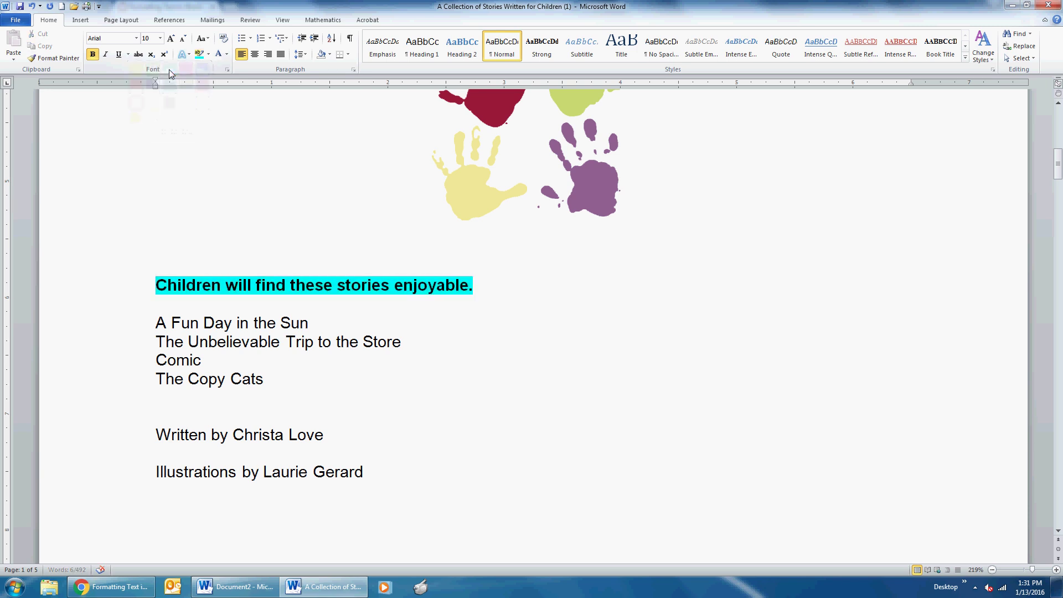
Step: Open the text effect choices
click(184, 57)
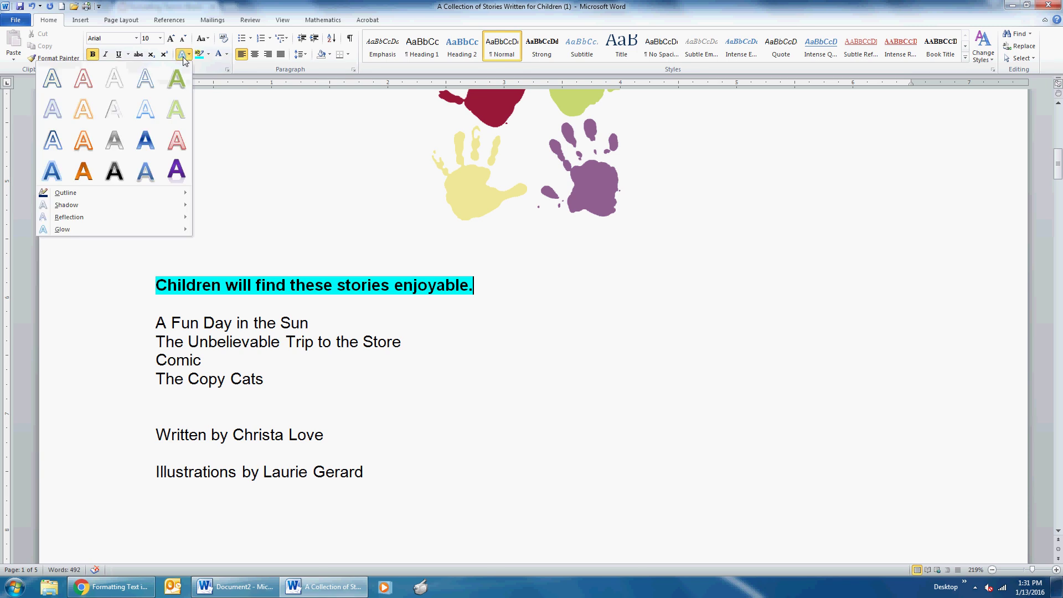